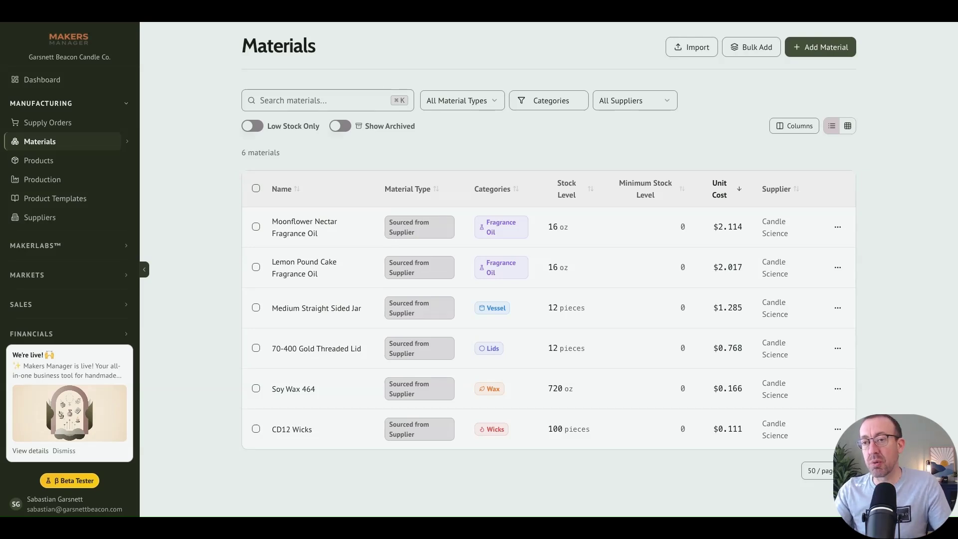
View the bulk-add form for materials and close it without adding anything
click(694, 53)
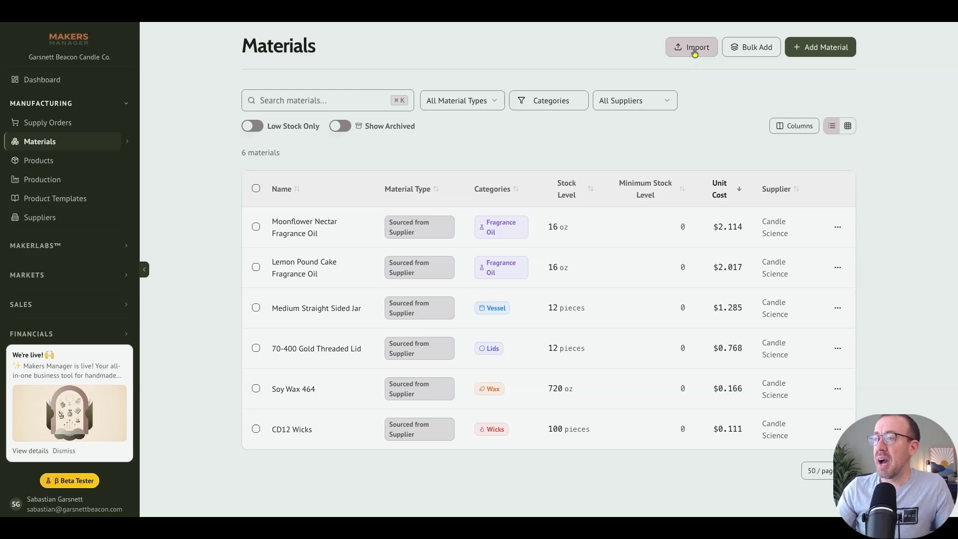
click(755, 50)
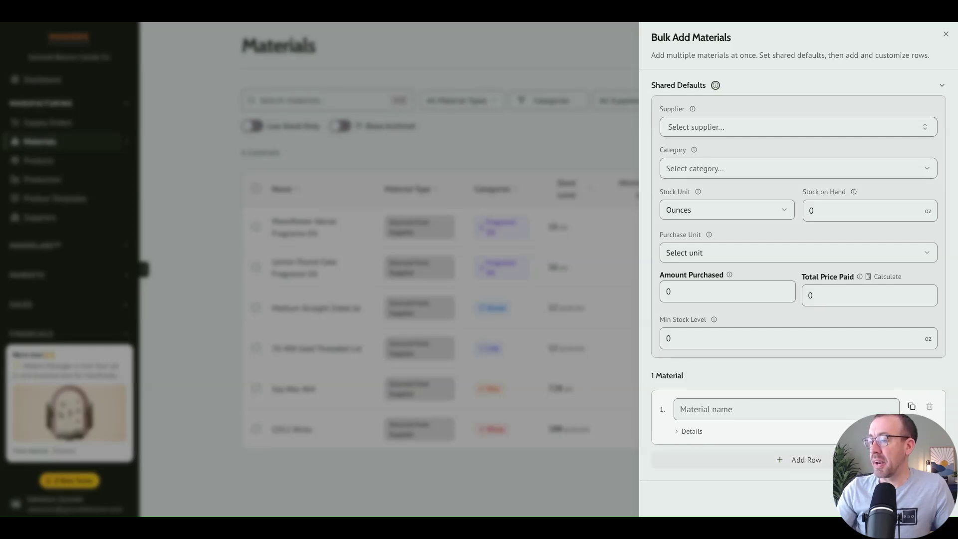
click(864, 499)
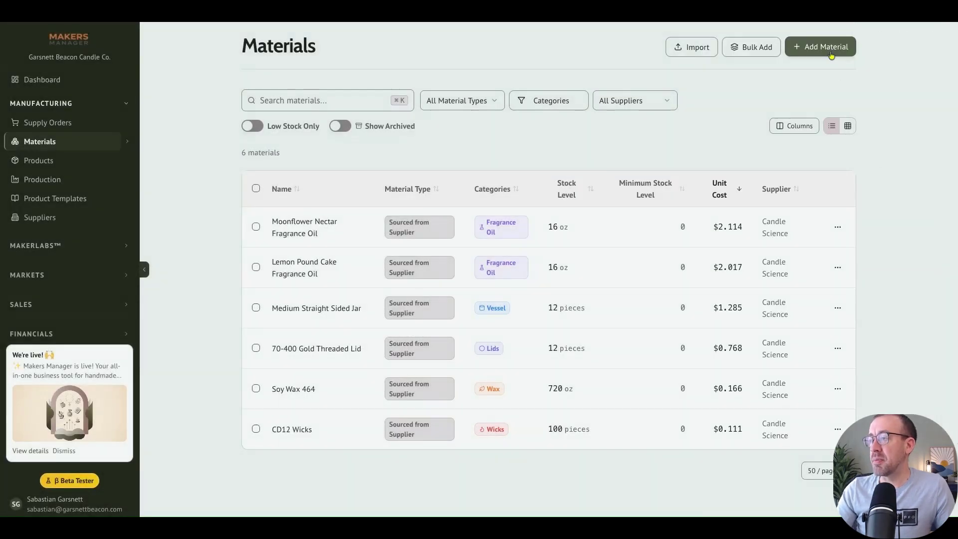
Start a new single material and look through the available category options without choosing one
click(829, 48)
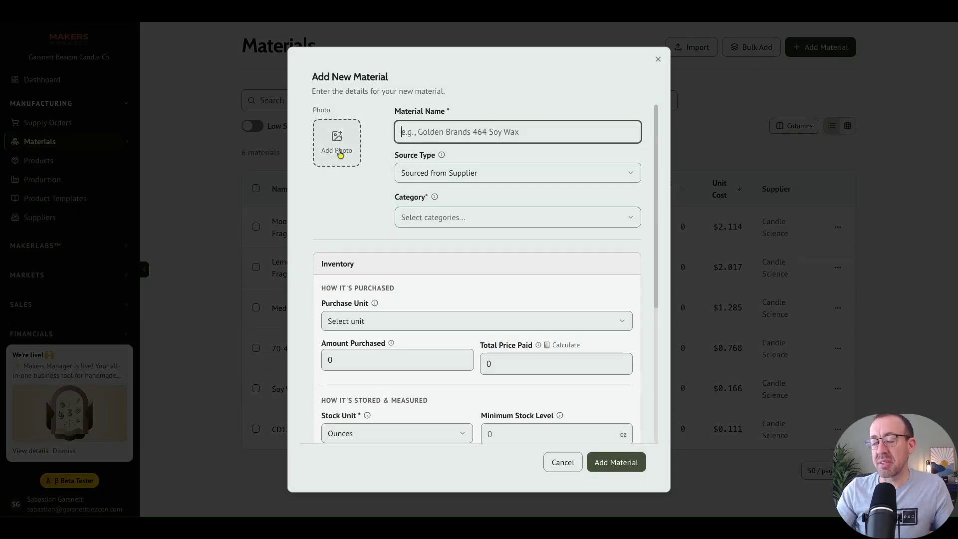
click(438, 217)
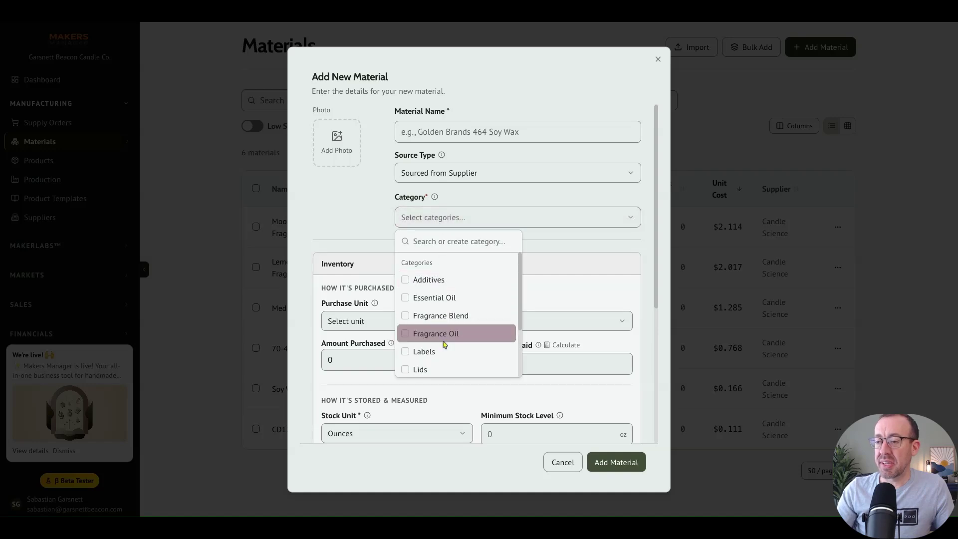
scroll(441, 334, down, 2)
scroll(443, 334, up, 2)
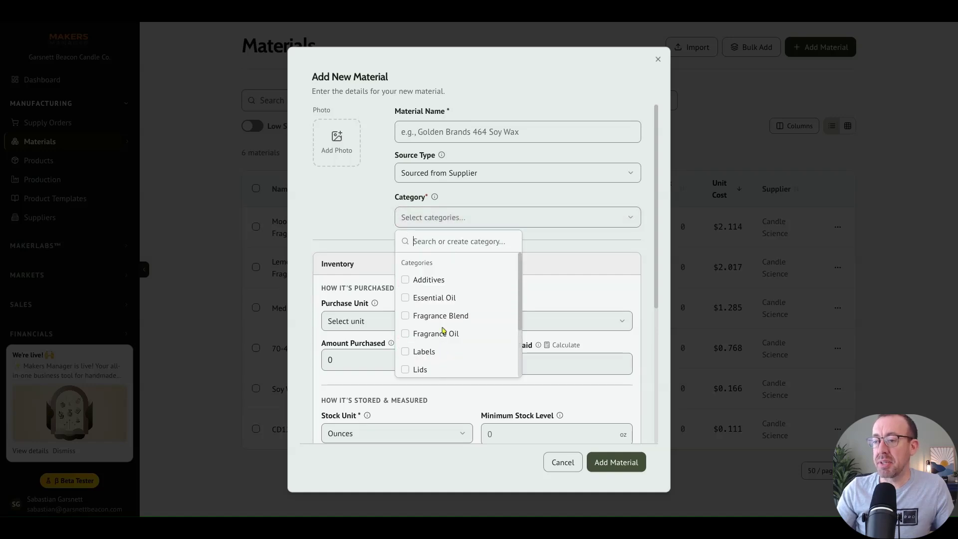
click(359, 232)
Examine the purchase unit options and the inventory, stock and sourcing fields of the new material form
scroll(349, 221, down, 5)
scroll(339, 214, up, 2)
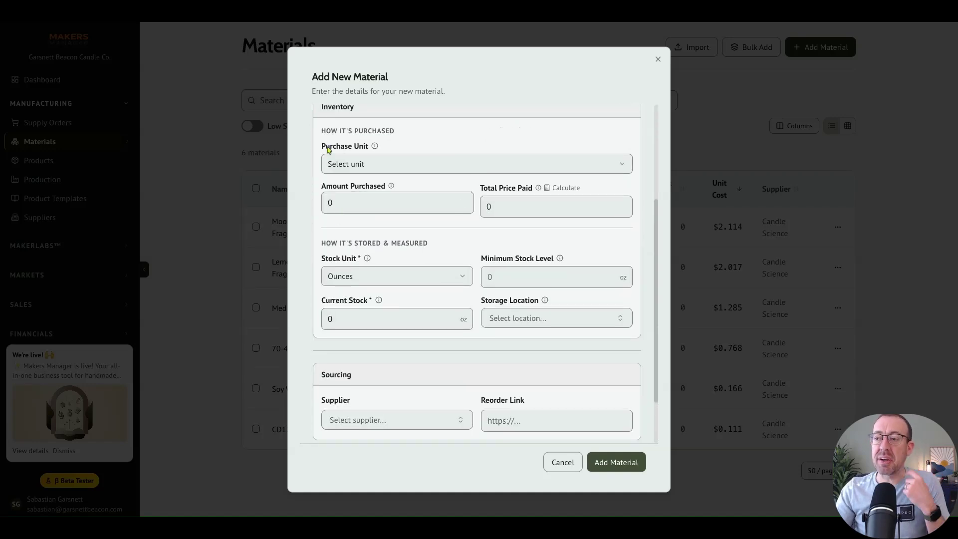
scroll(325, 190, up, 1)
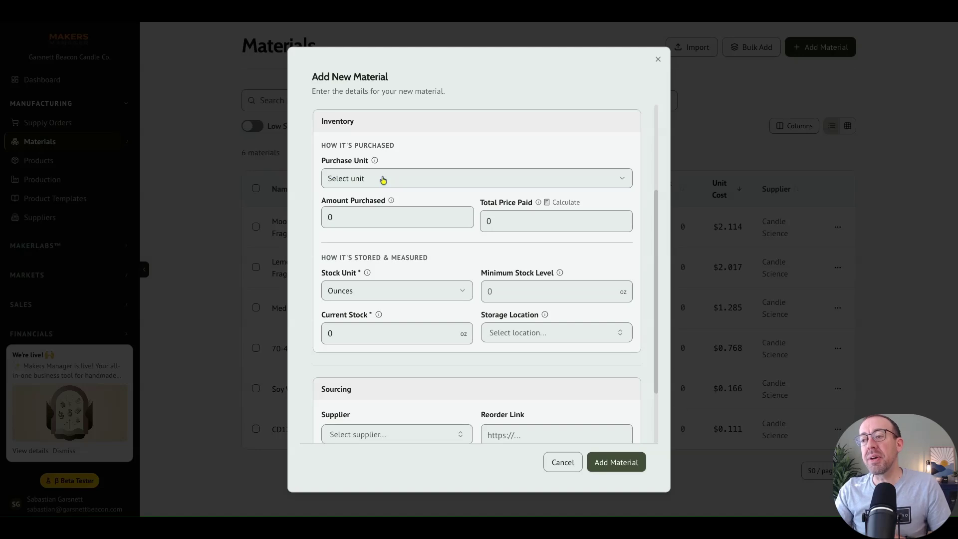
mouse_move(375, 162)
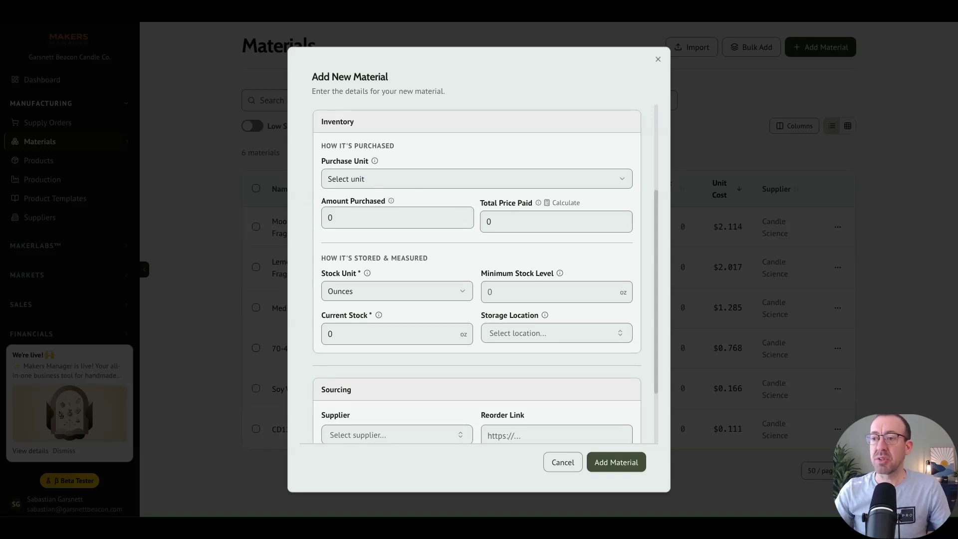
click(387, 185)
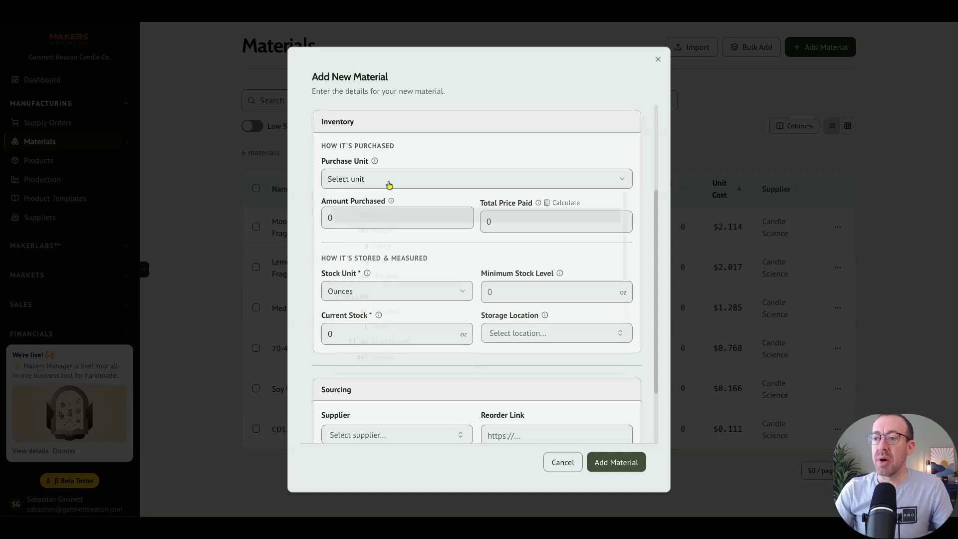
click(422, 158)
scroll(320, 285, down, 2)
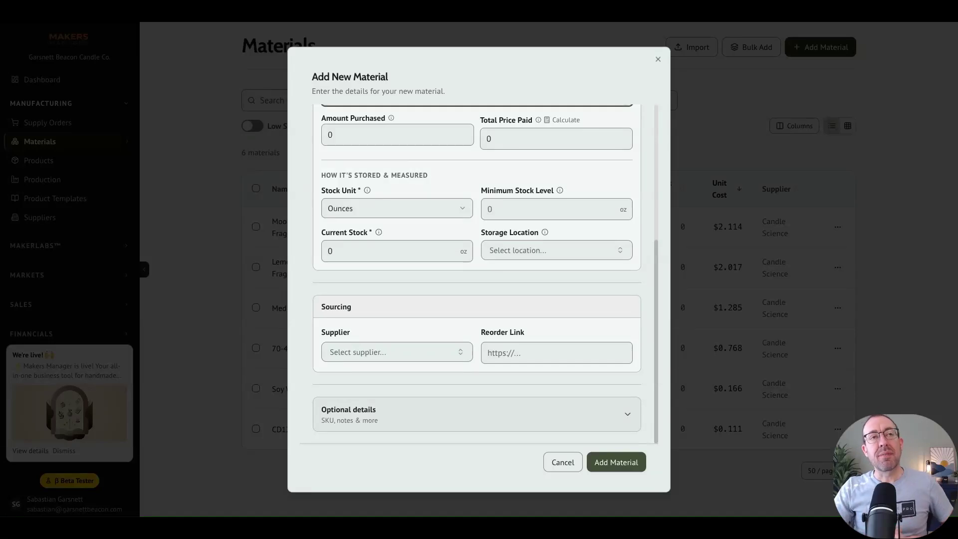
scroll(405, 171, up, 5)
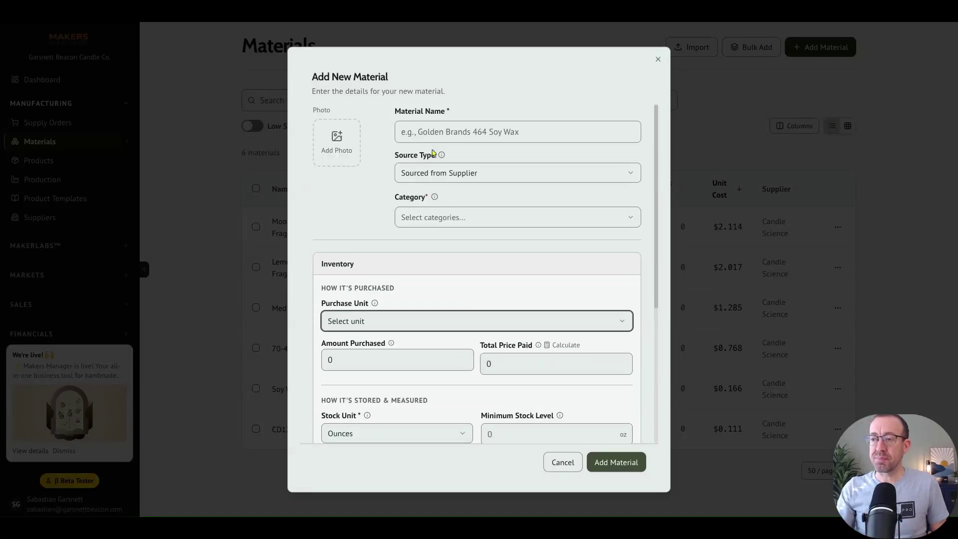
Switch to the CandleScience shop and go to its home page
click(464, 131)
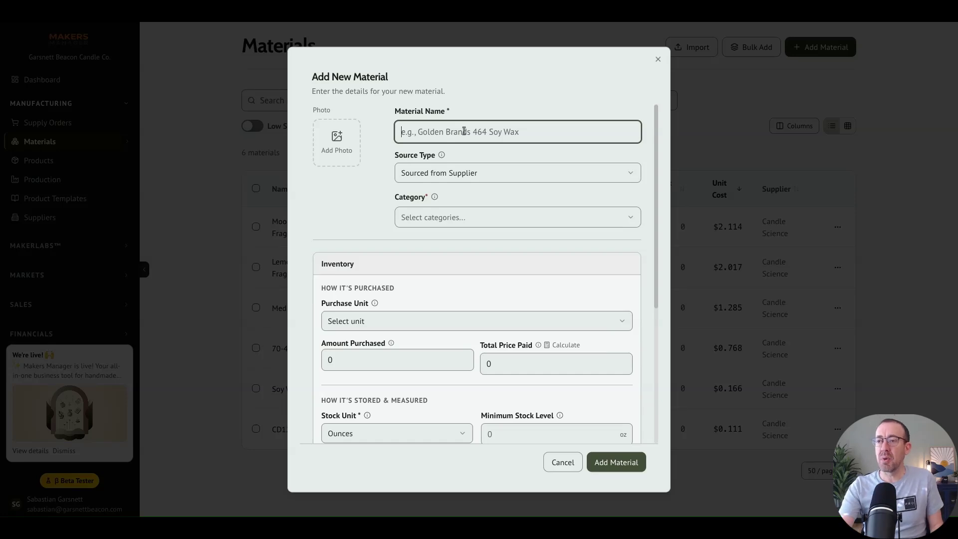
click(331, 24)
mouse_move(264, 153)
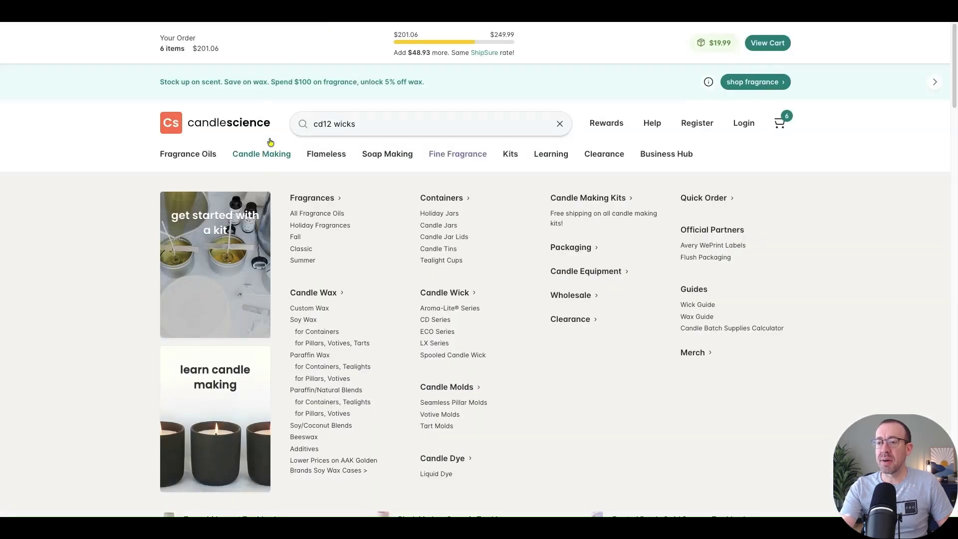
triple_click(373, 121)
click(211, 121)
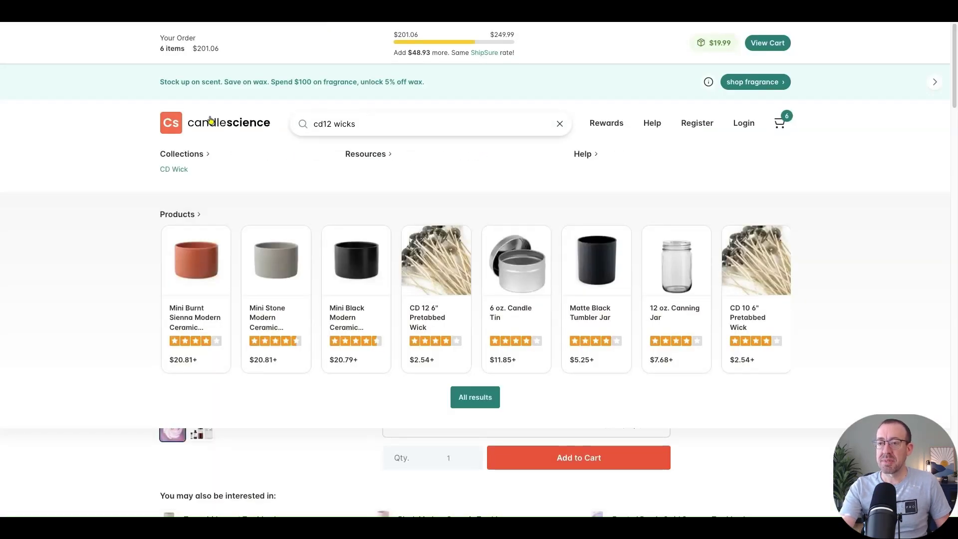
Open the Lavender product among the top selling fragrance oils and select the 5 lb Jug size
scroll(264, 244, down, 8)
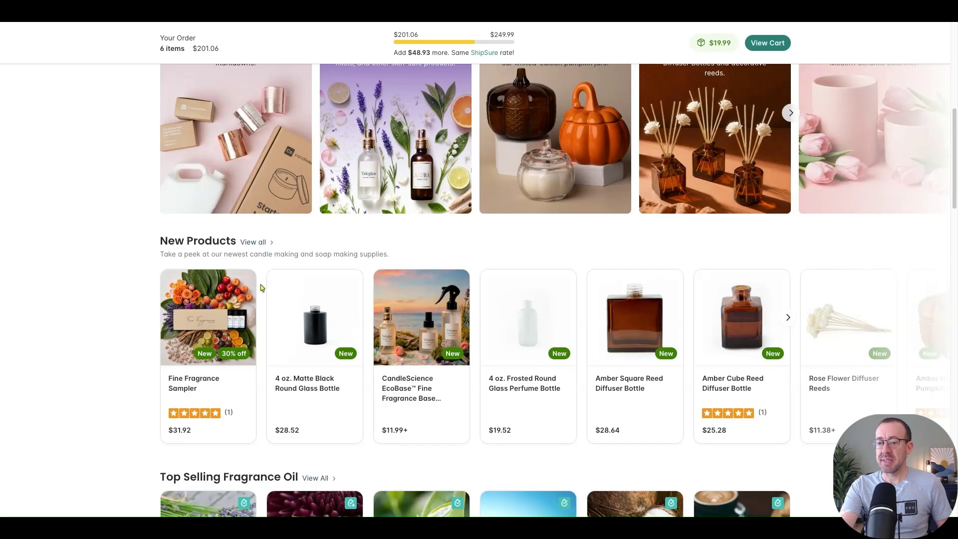
scroll(254, 294, down, 5)
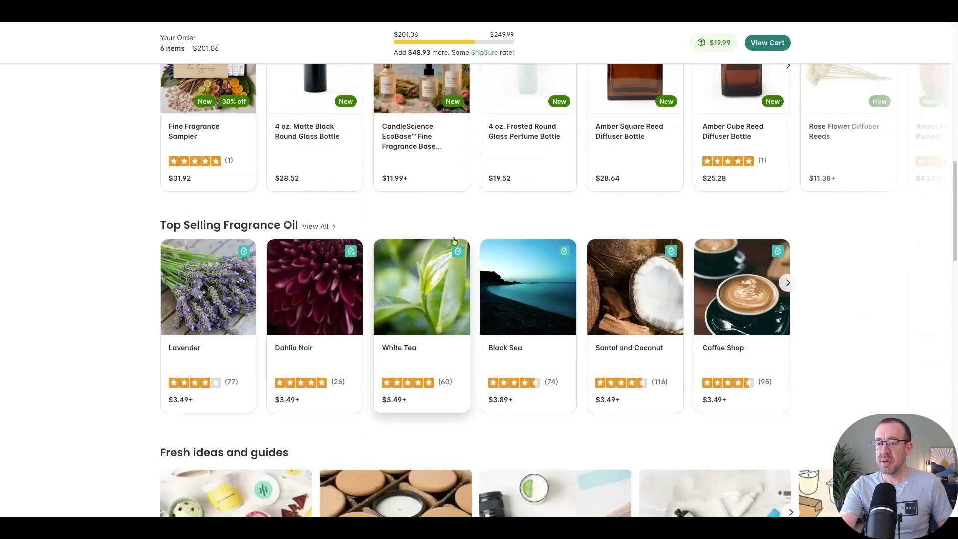
click(242, 299)
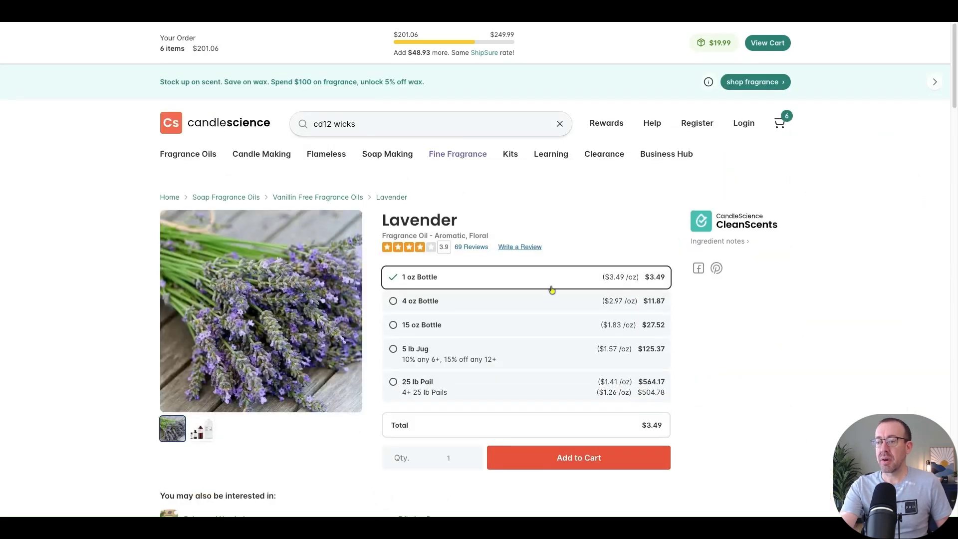
click(446, 329)
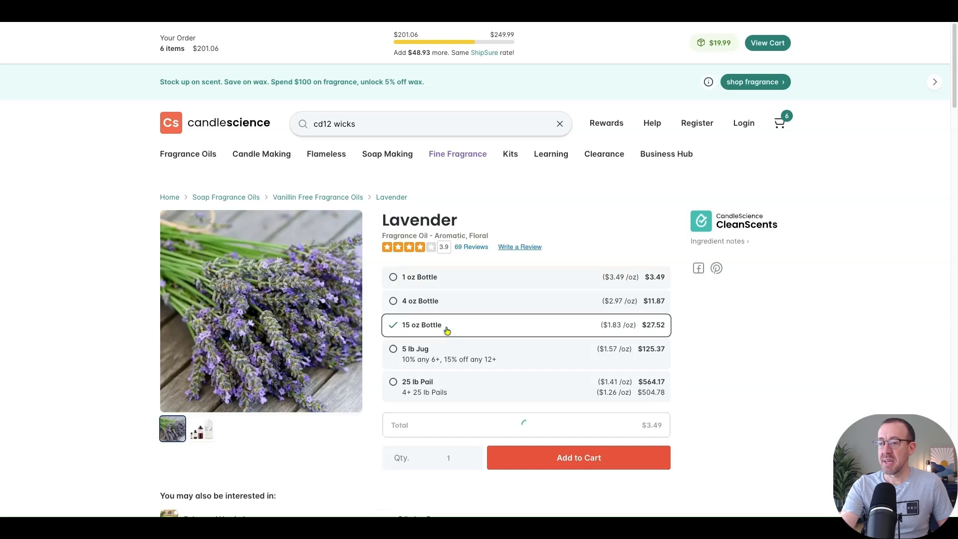
click(419, 360)
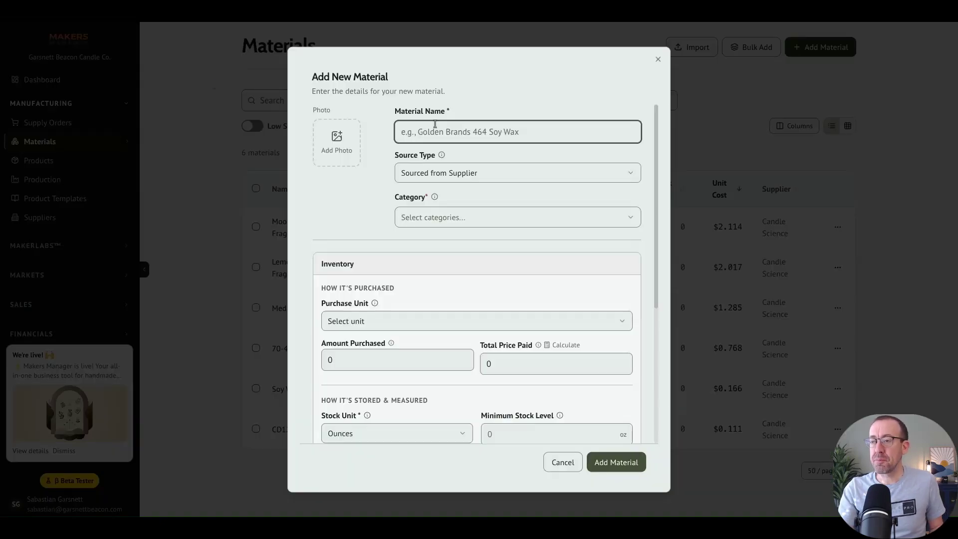
Name the new material "Lavender Fragrance Oil" in the Makers Manager form
text(LAven)
key(BackSpace)
key(BackSpace)
key(BackSpace)
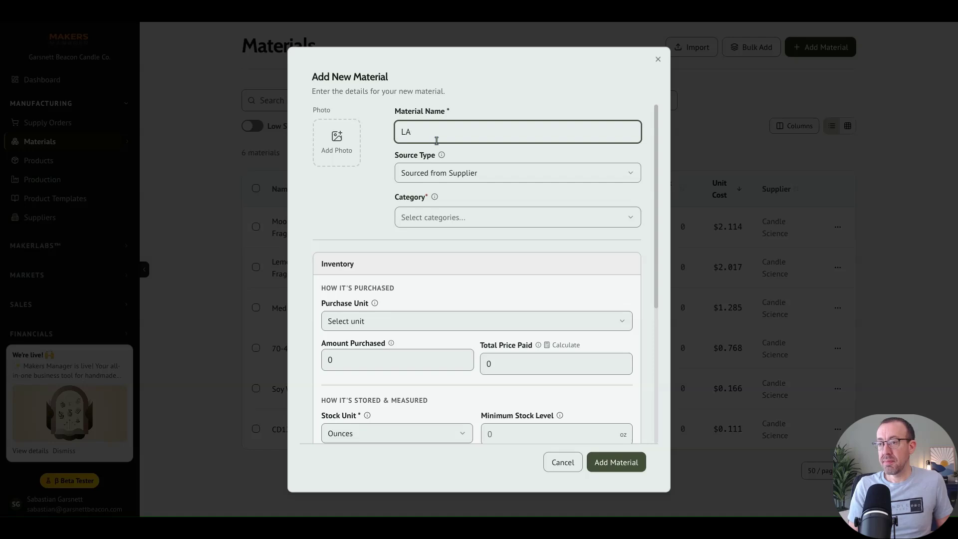
text(vendar)
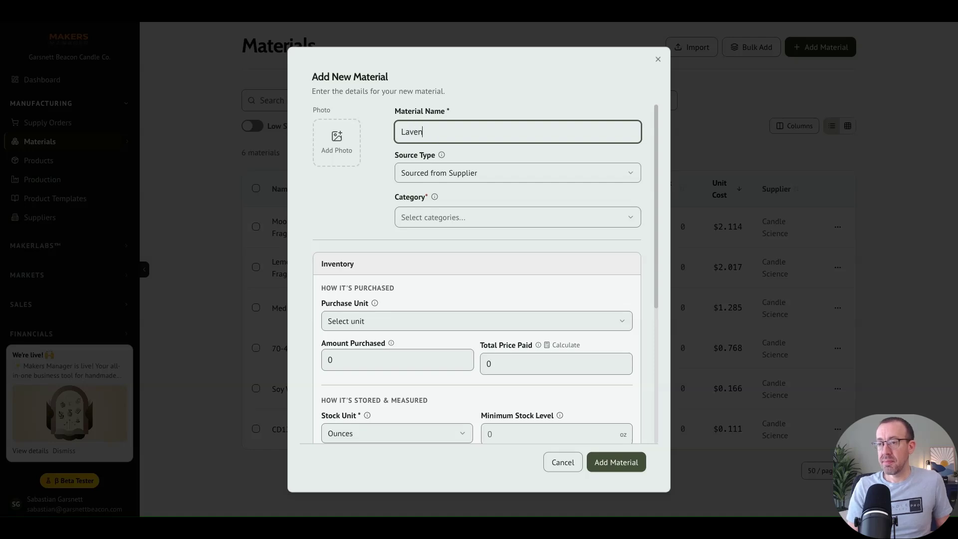
key(BackSpace)
key(BackSpace)
key(BackSpace)
text(er Fg)
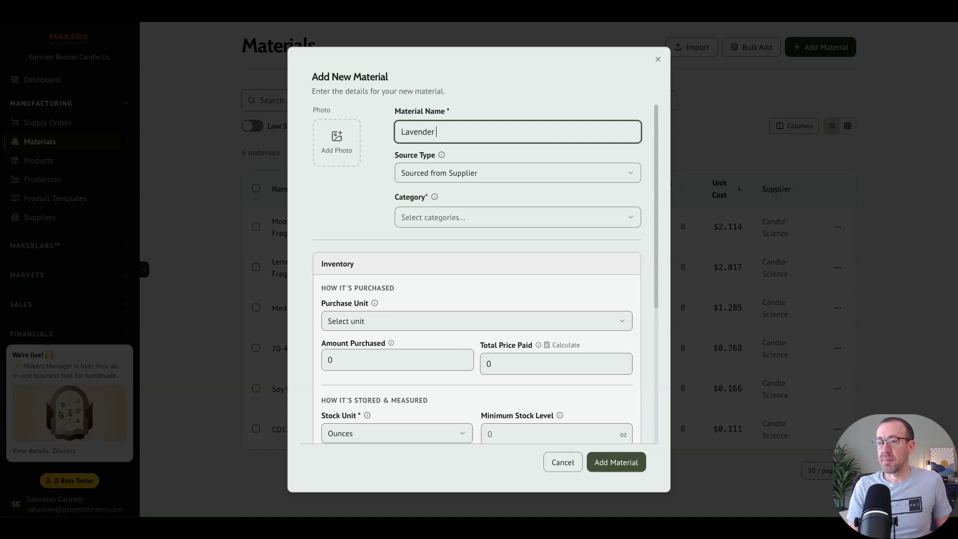
key(BackSpace)
text(rag)
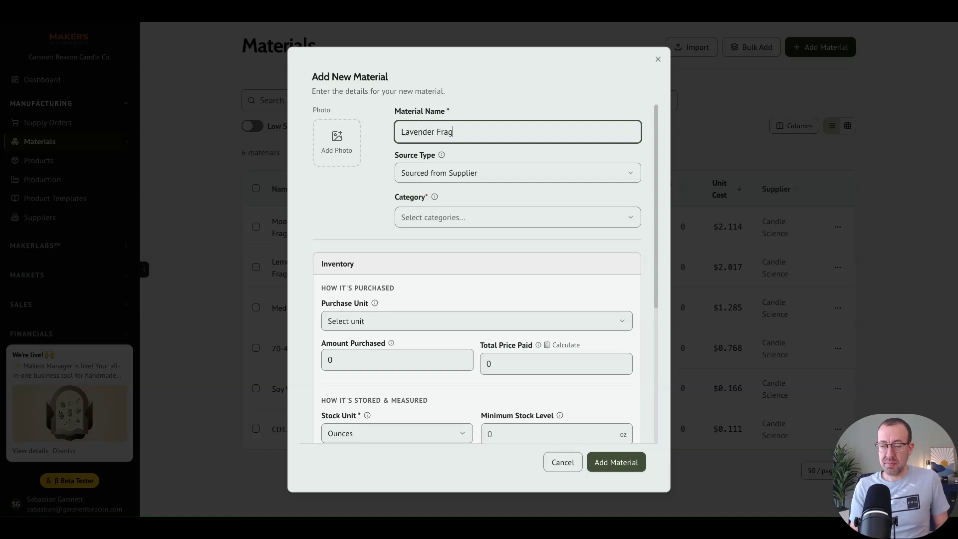
text(rance Oil)
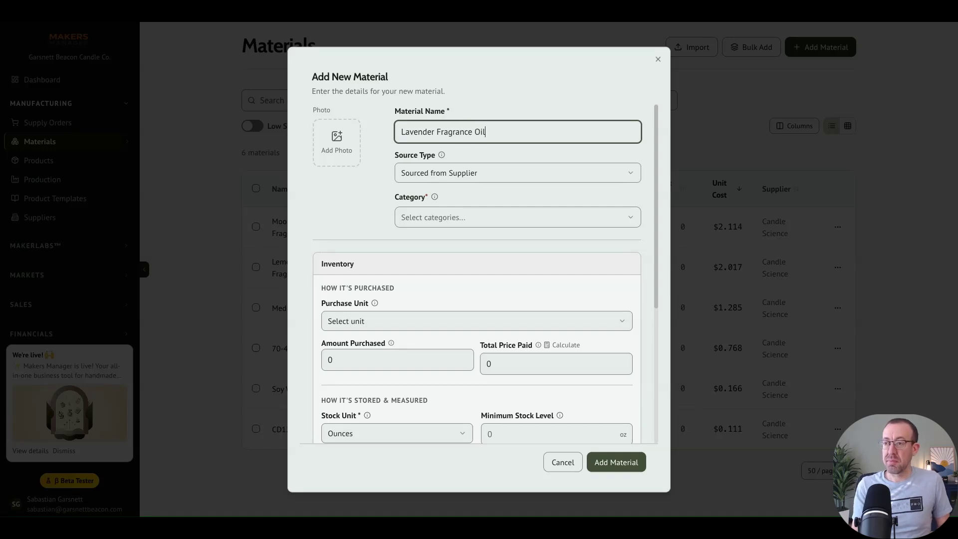
Keep the source type as Sourced from Supplier and assign the Fragrance Oil category
click(464, 173)
click(464, 175)
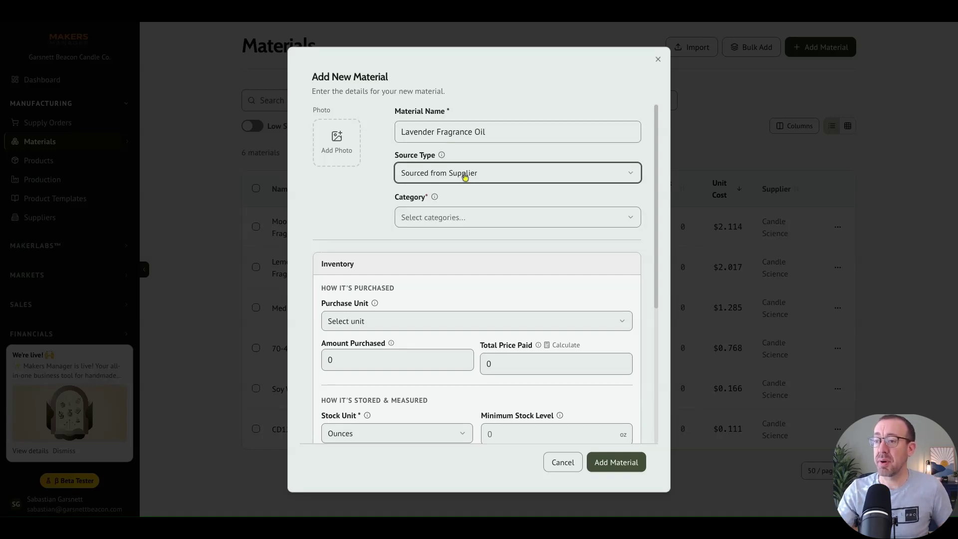
click(451, 220)
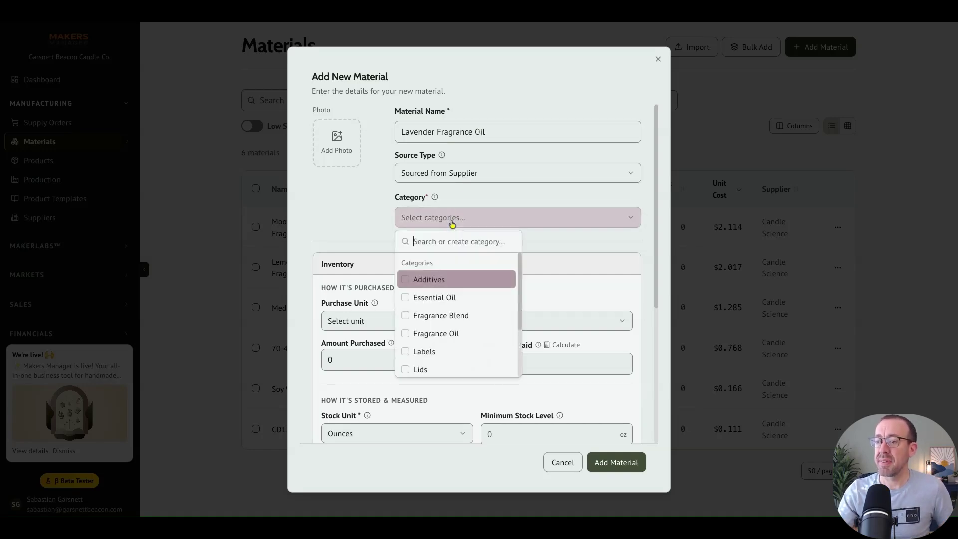
click(452, 333)
click(318, 316)
Set the purchase unit to Pounds and the amount purchased to 5
scroll(325, 314, down, 2)
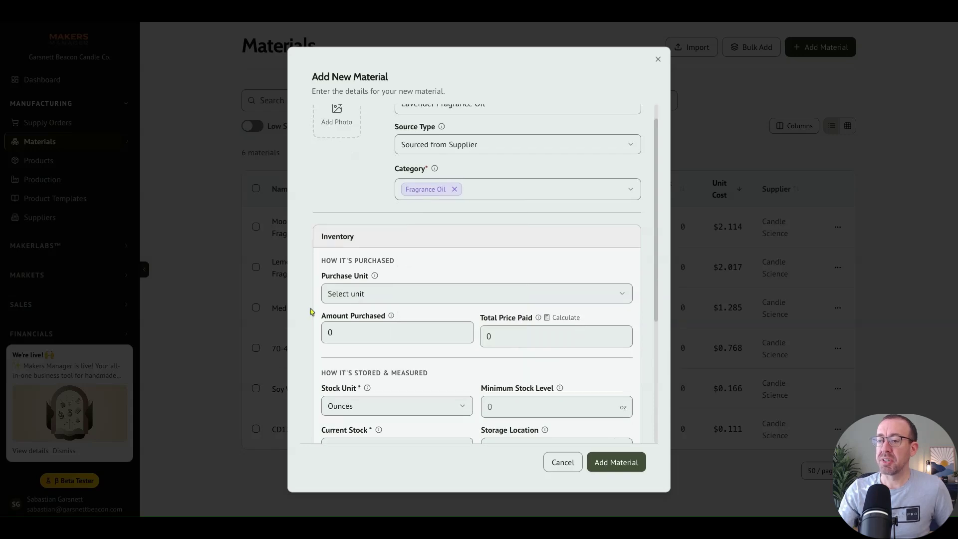
click(356, 258)
click(370, 311)
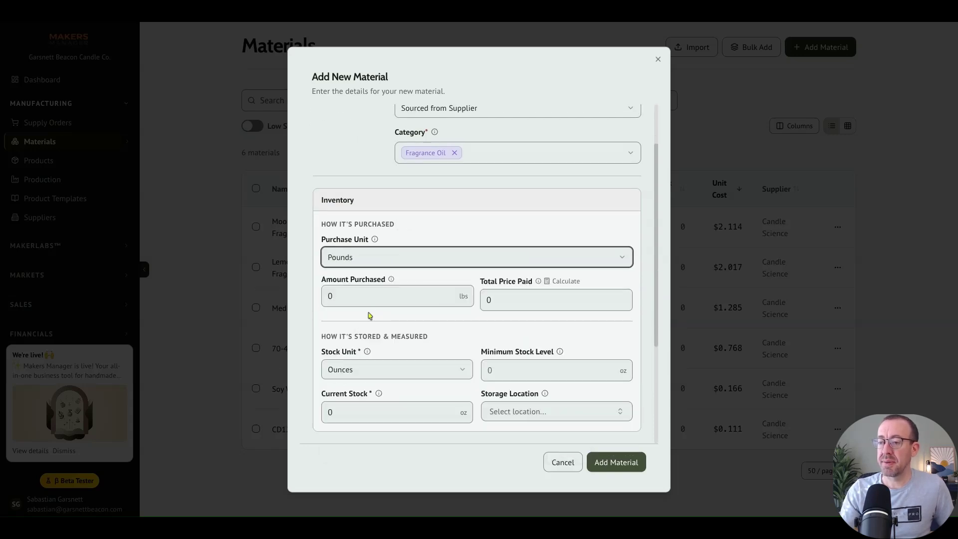
click(362, 298)
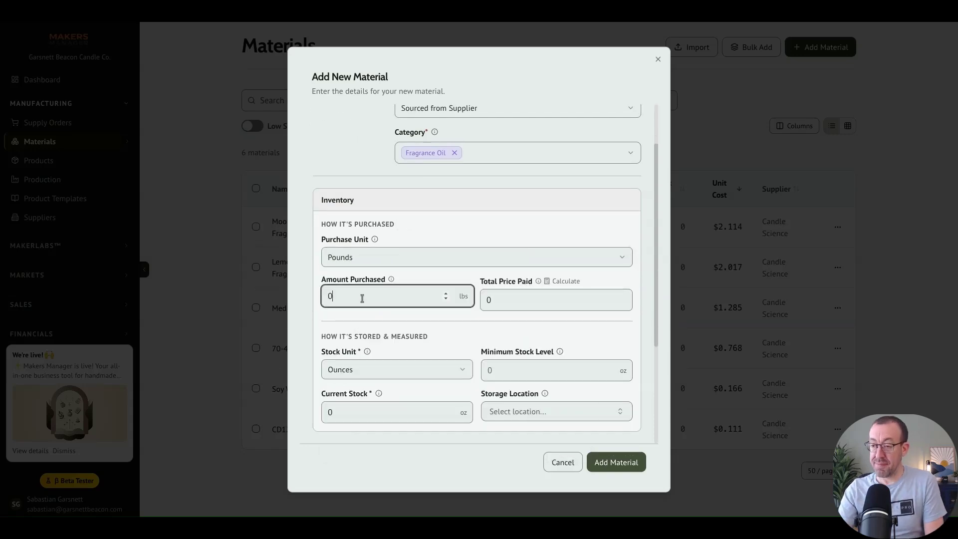
text(5)
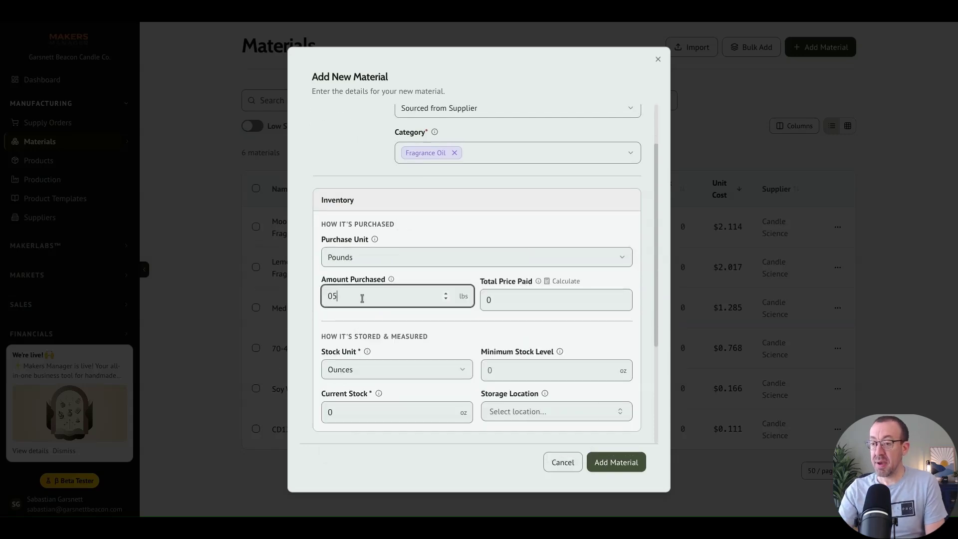
Check the 5 lb Jug's price on the CandleScience Lavender page and set the material's total price paid to 125.37
click(595, 300)
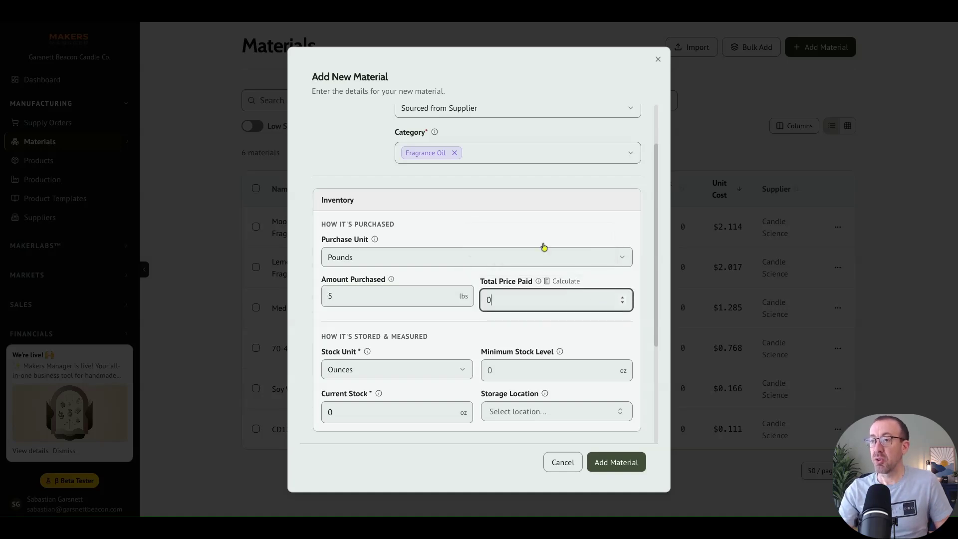
click(345, 24)
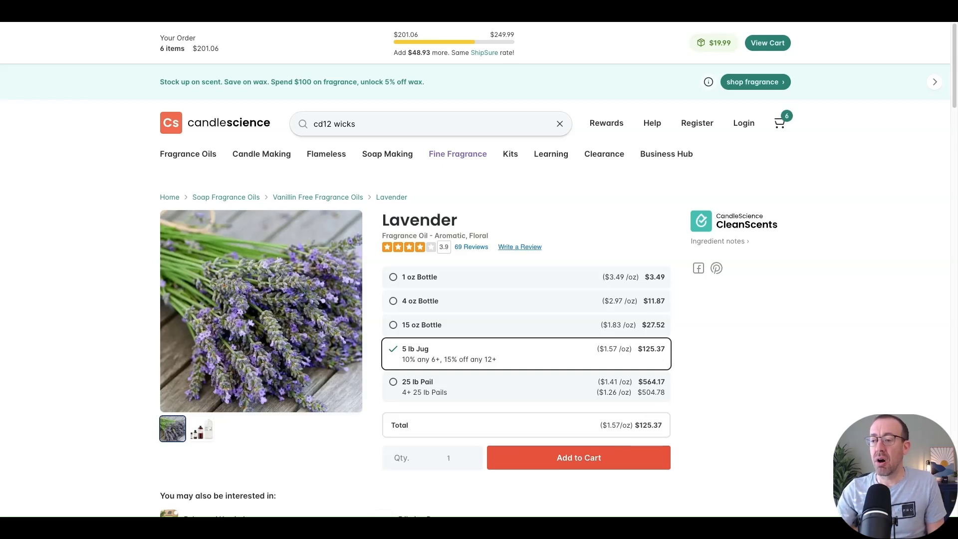
key(ctrl+Tab)
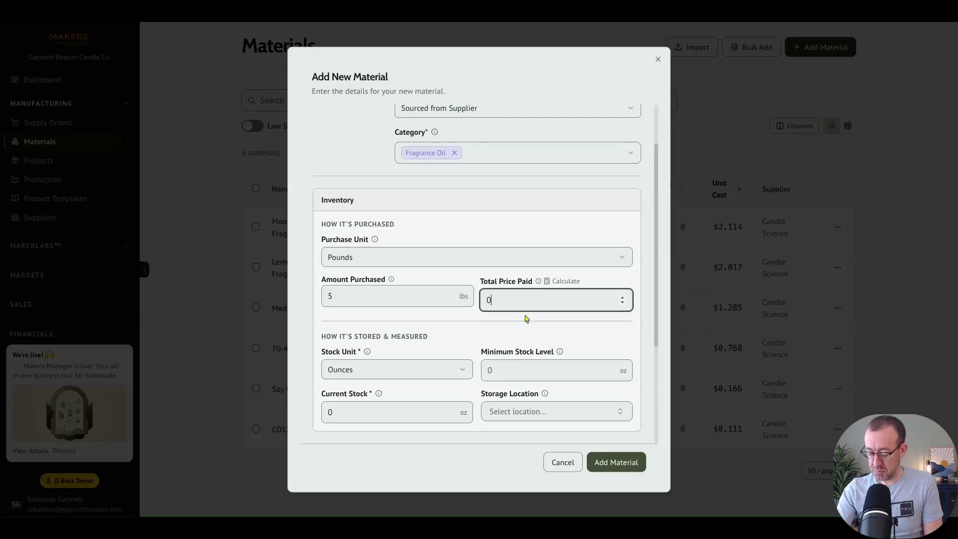
text(125.37)
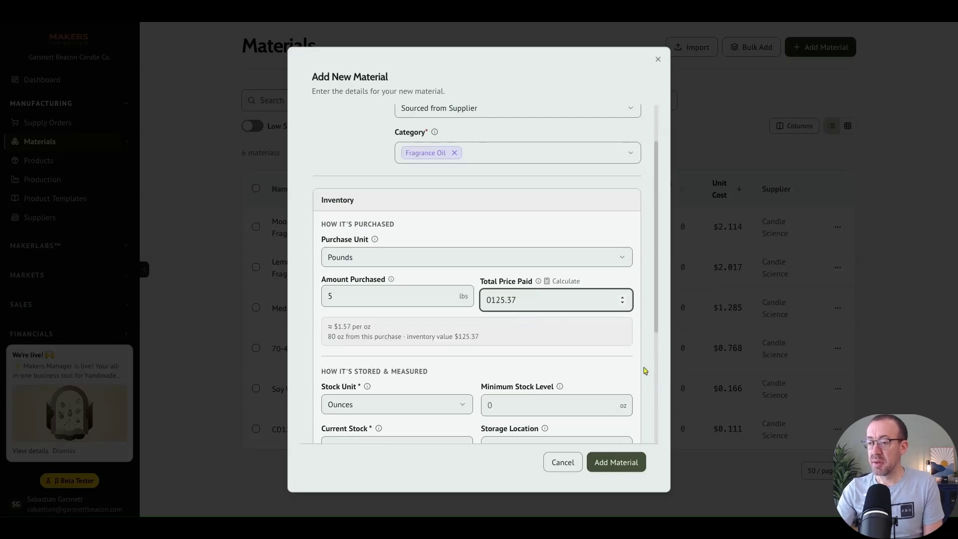
Set the material's minimum stock level to 8 oz, keeping ounces as the stock unit
click(645, 370)
scroll(549, 370, down, 3)
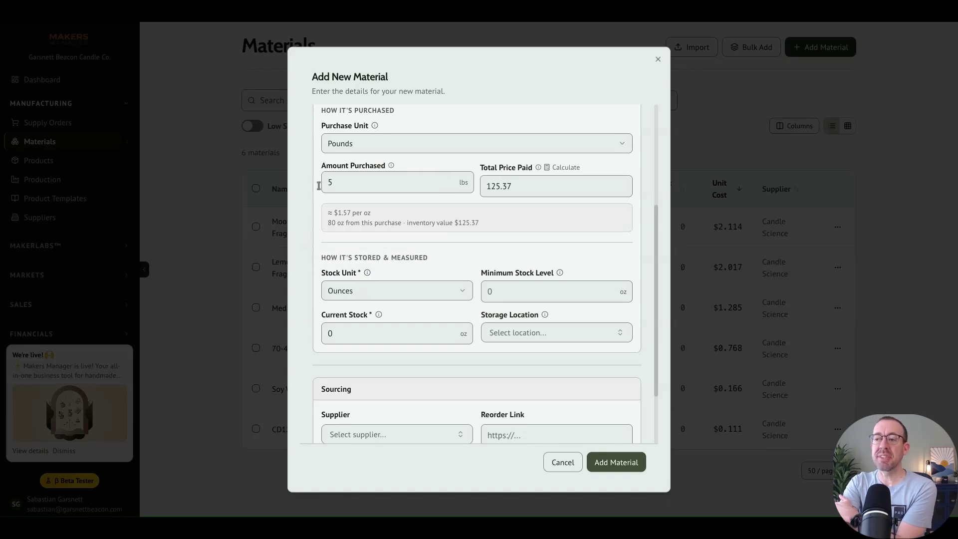
scroll(322, 290, down, 2)
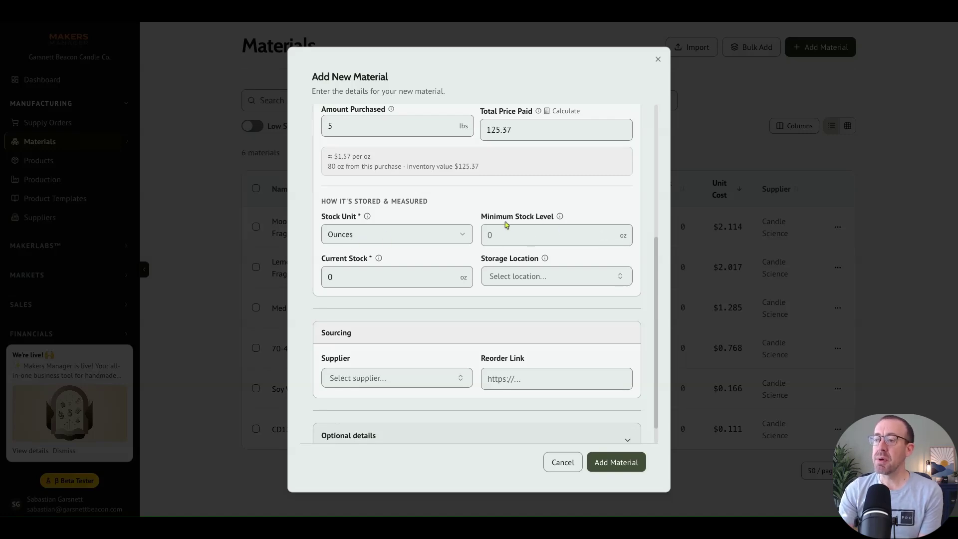
click(539, 232)
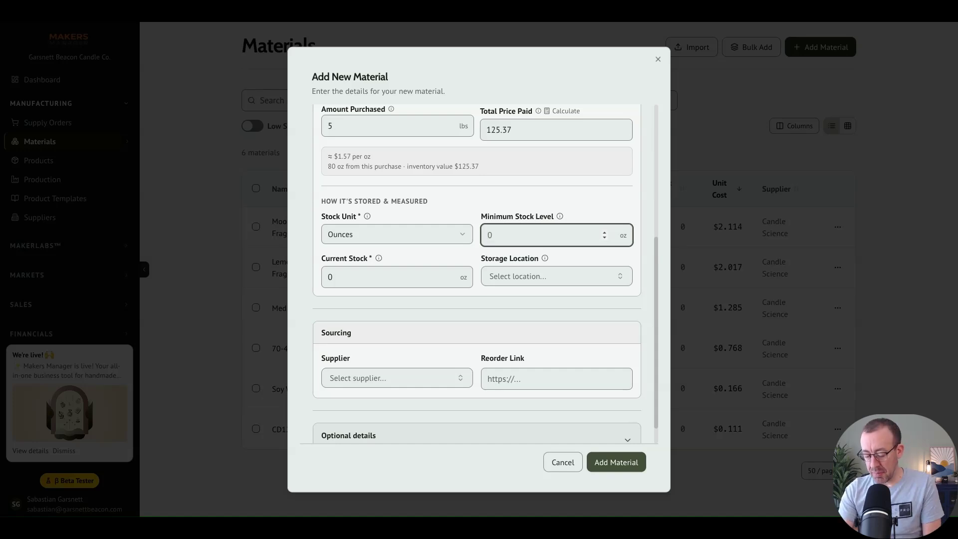
text(8)
click(477, 206)
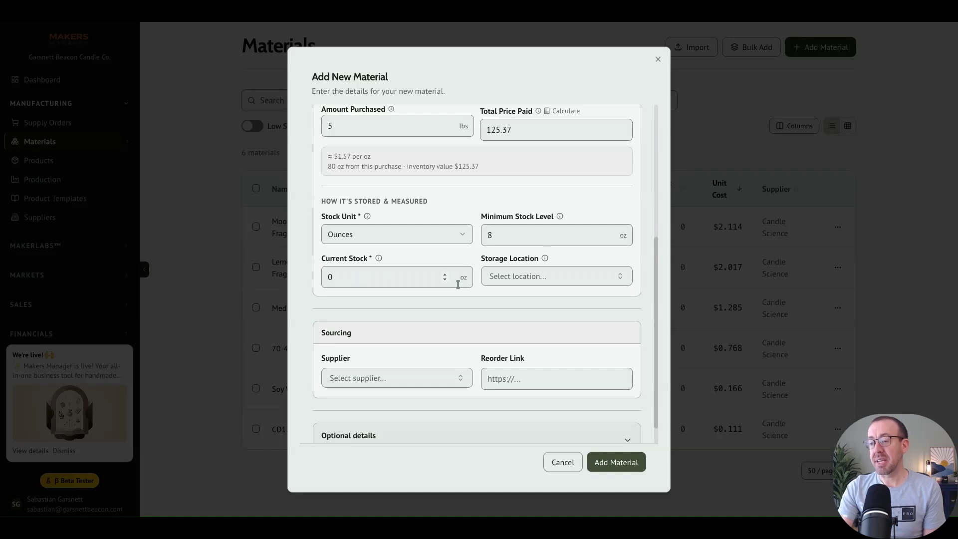
Set the material's current stock to 16 oz
scroll(462, 265, up, 1)
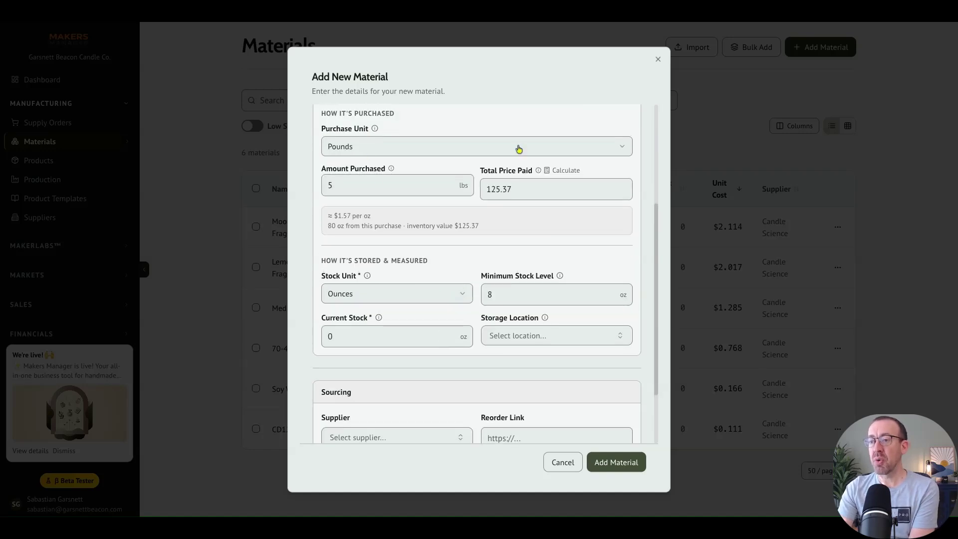
scroll(462, 258, down, 2)
click(381, 253)
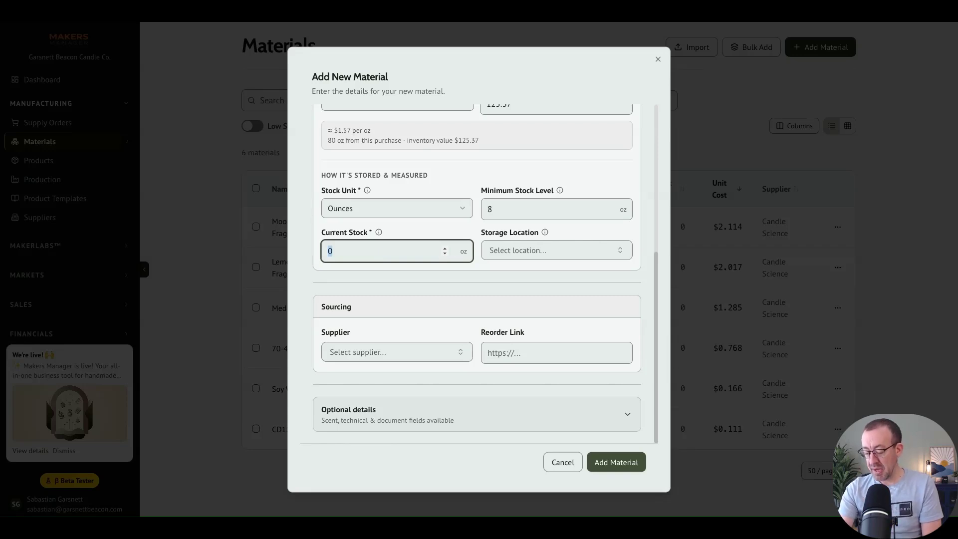
text(16)
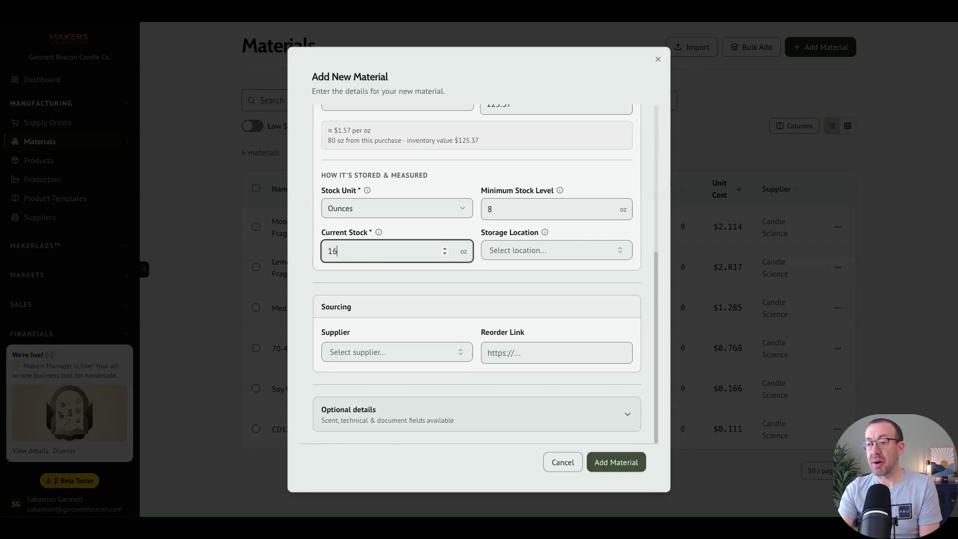
click(477, 241)
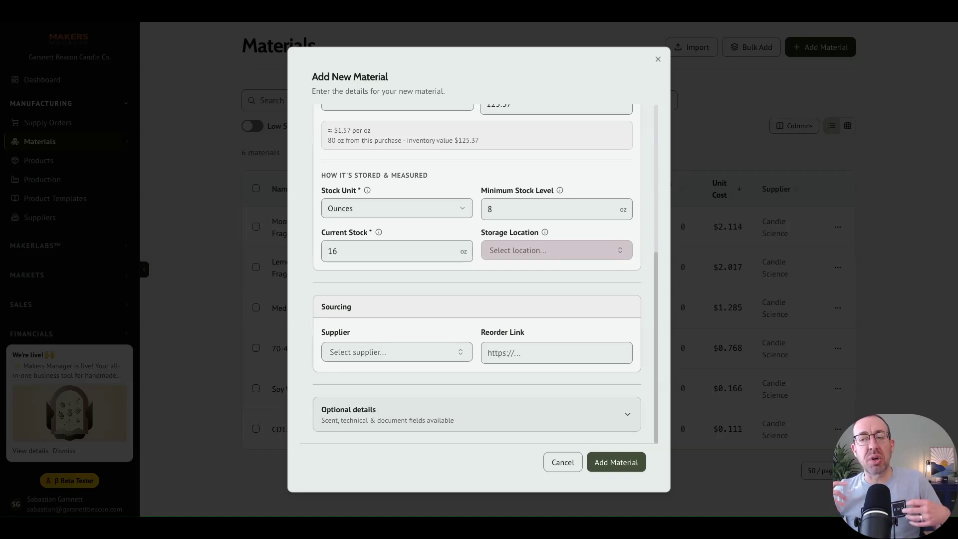
click(464, 257)
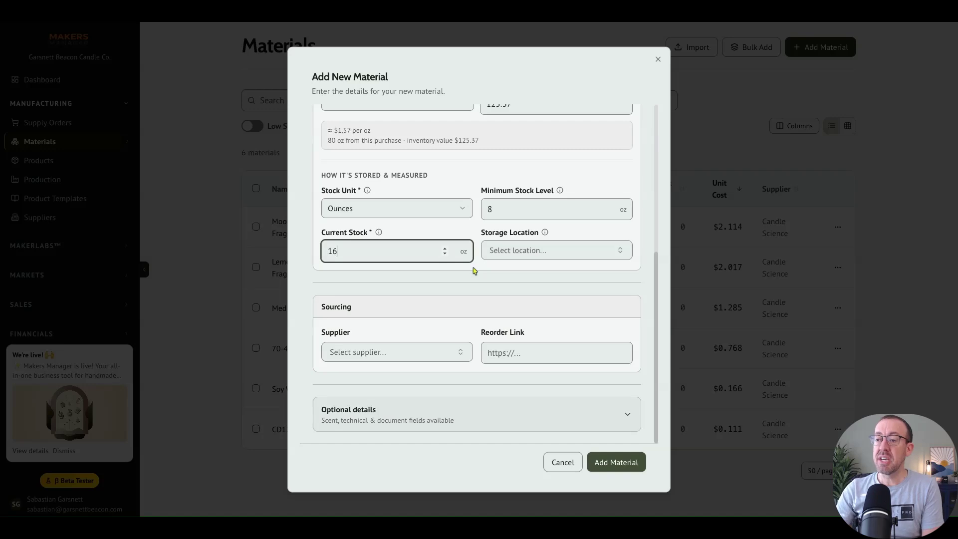
click(477, 278)
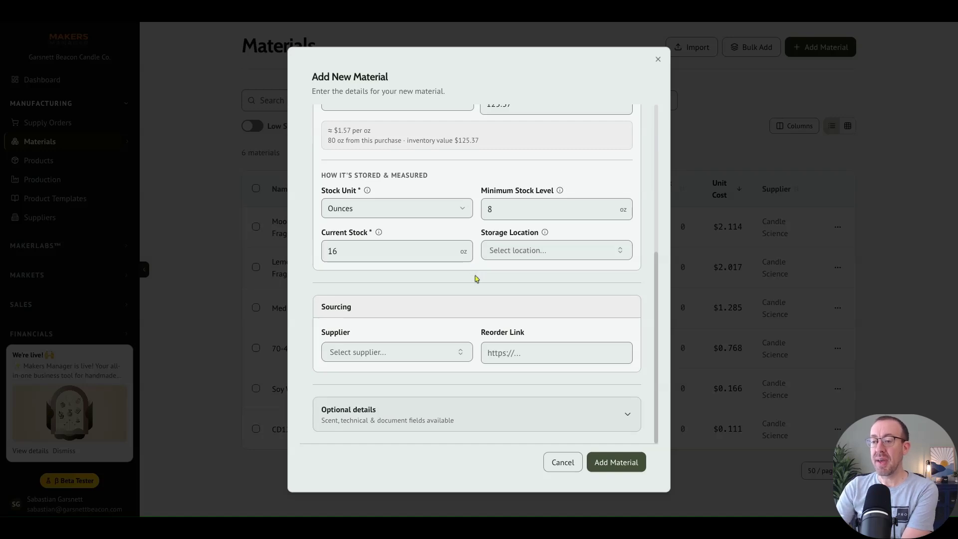
Choose Candle Science as the supplier and paste the CandleScience Lavender 5 lb Jug page address as the reorder link
click(385, 357)
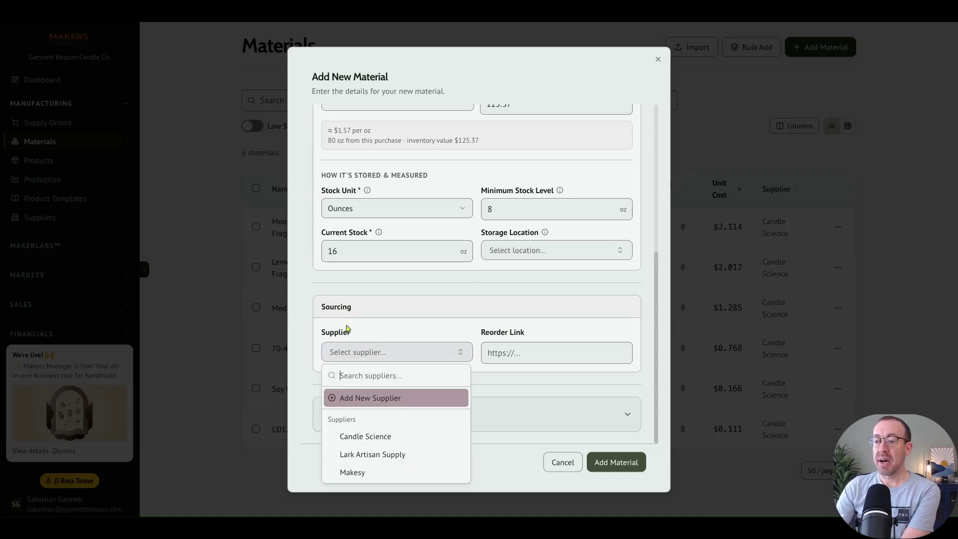
click(381, 436)
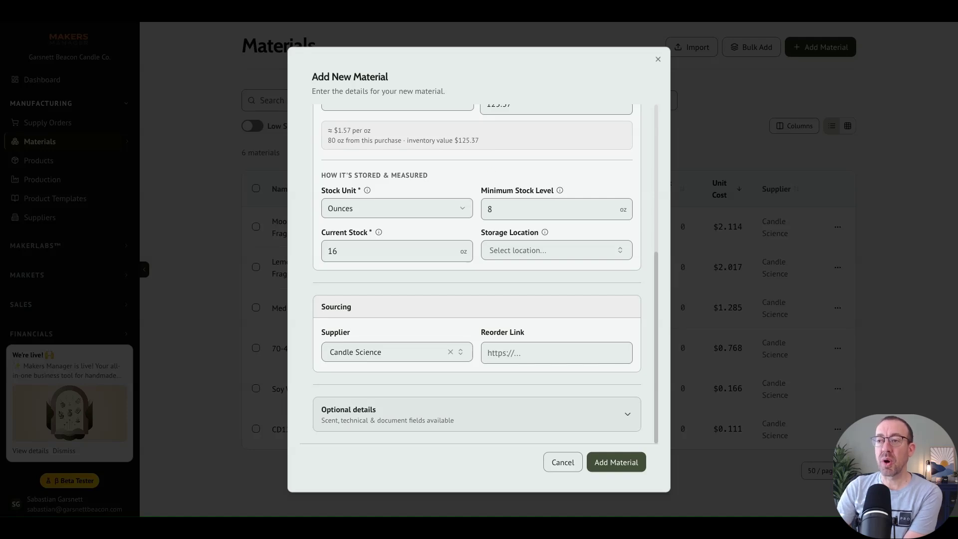
key(ctrl+Tab)
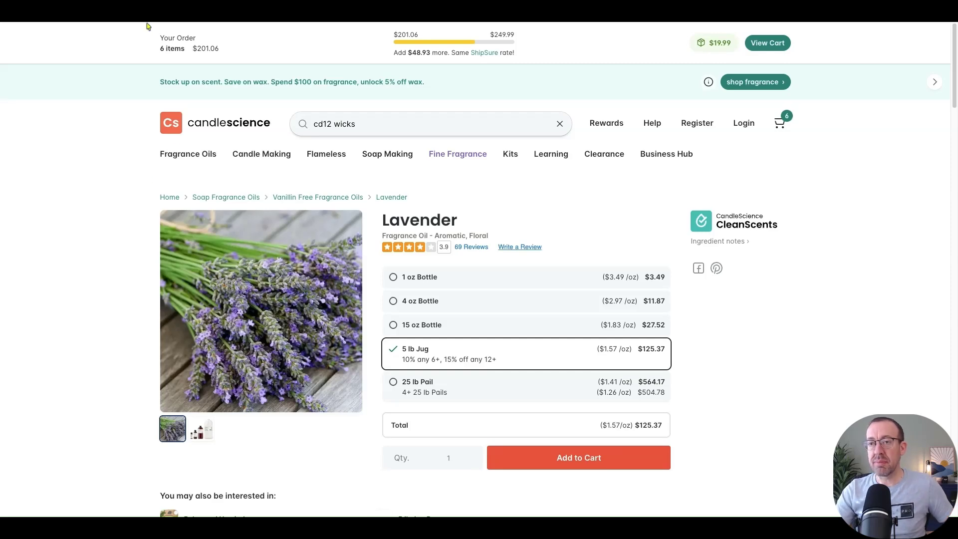
key(ctrl+shift+Tab)
click(546, 354)
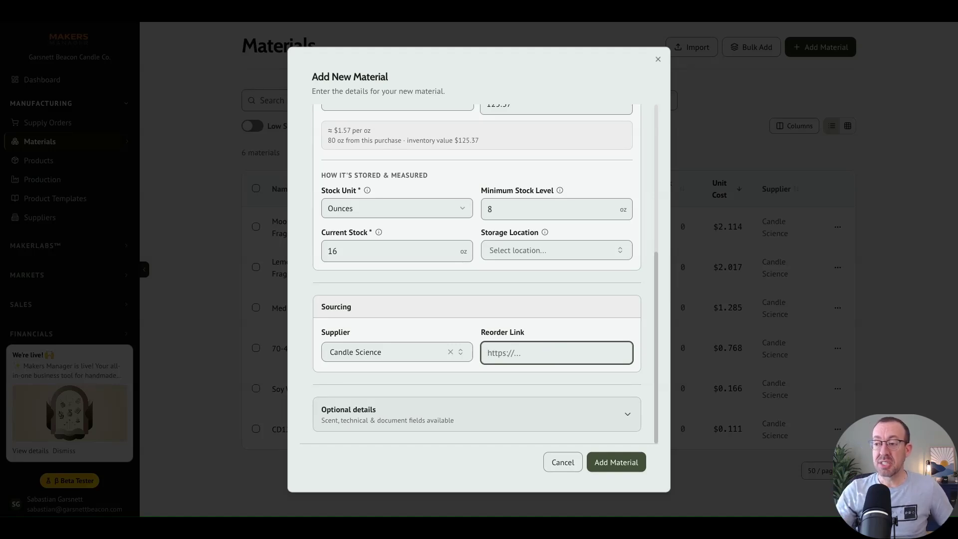
key(ctrl+v)
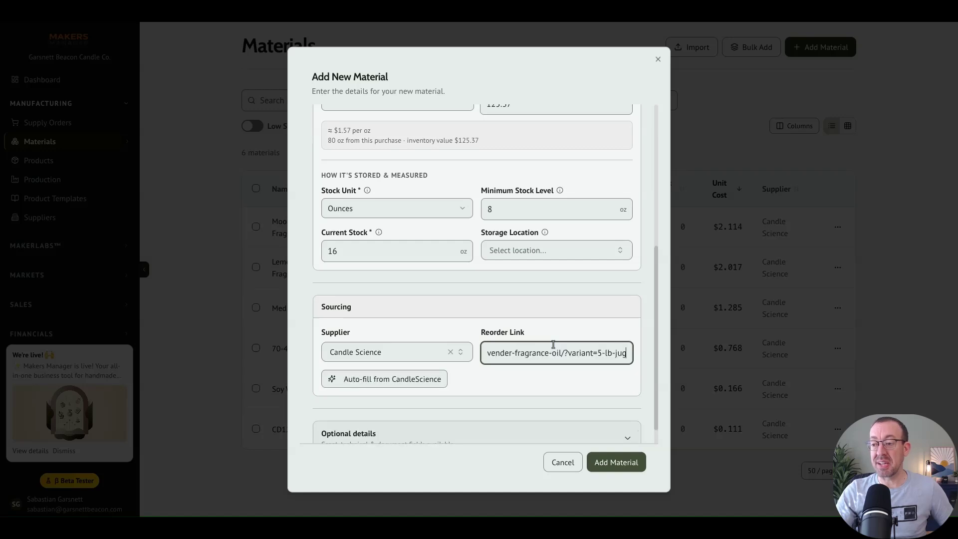
click(405, 388)
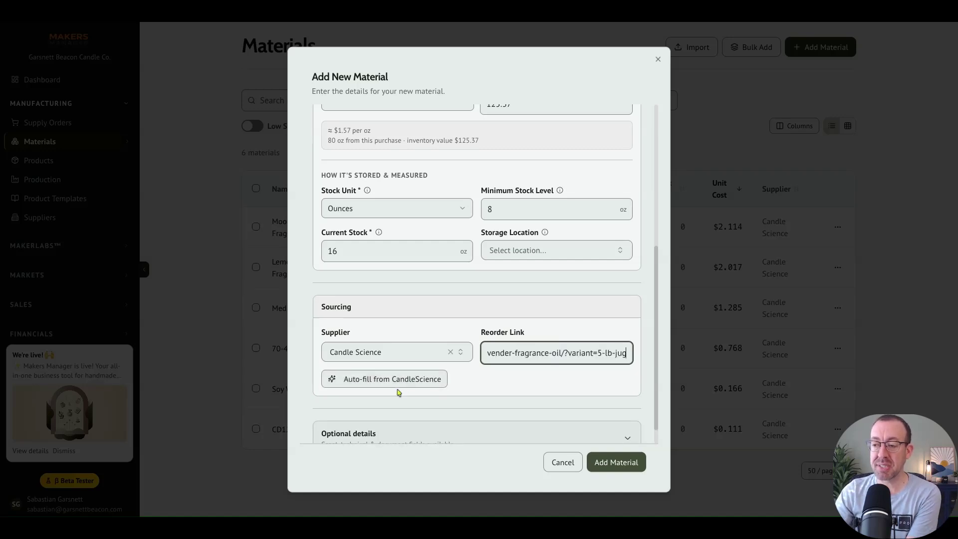
Expand the optional details and examine the scent profile, technical, usage, document and identification fields available for the material
scroll(409, 379, down, 2)
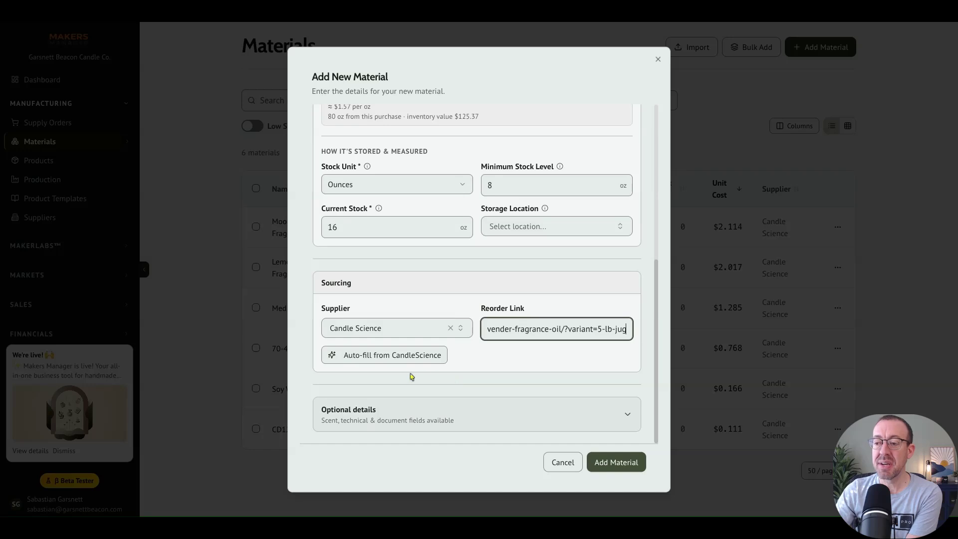
click(628, 414)
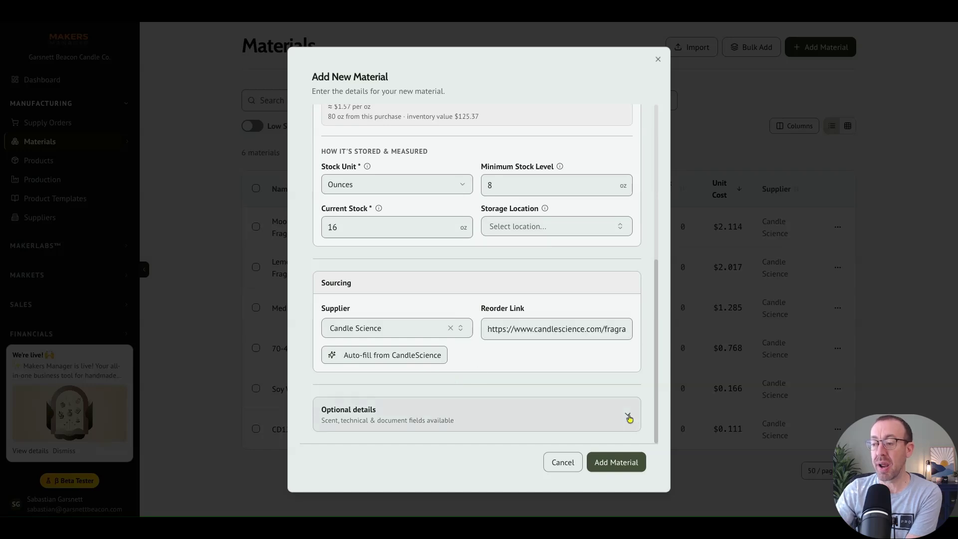
scroll(628, 416, down, 2)
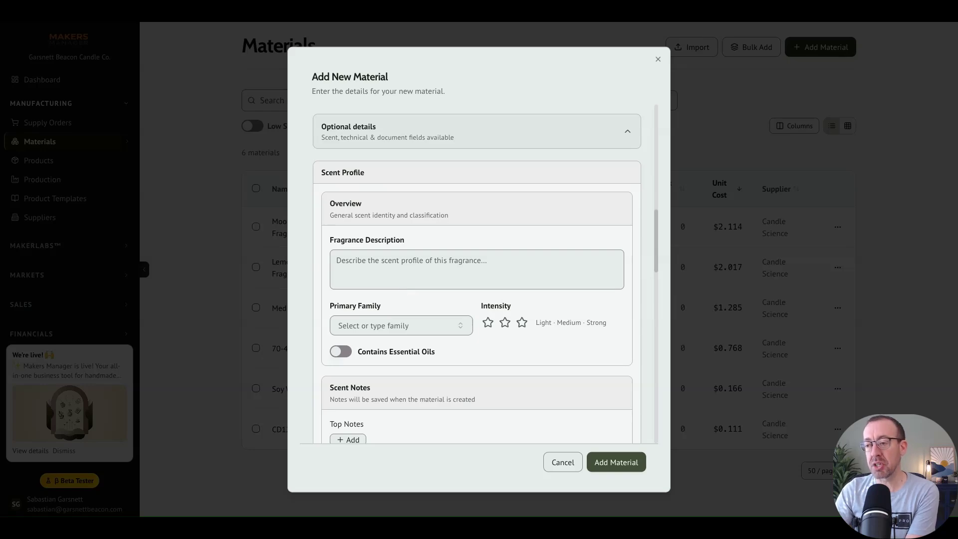
click(391, 327)
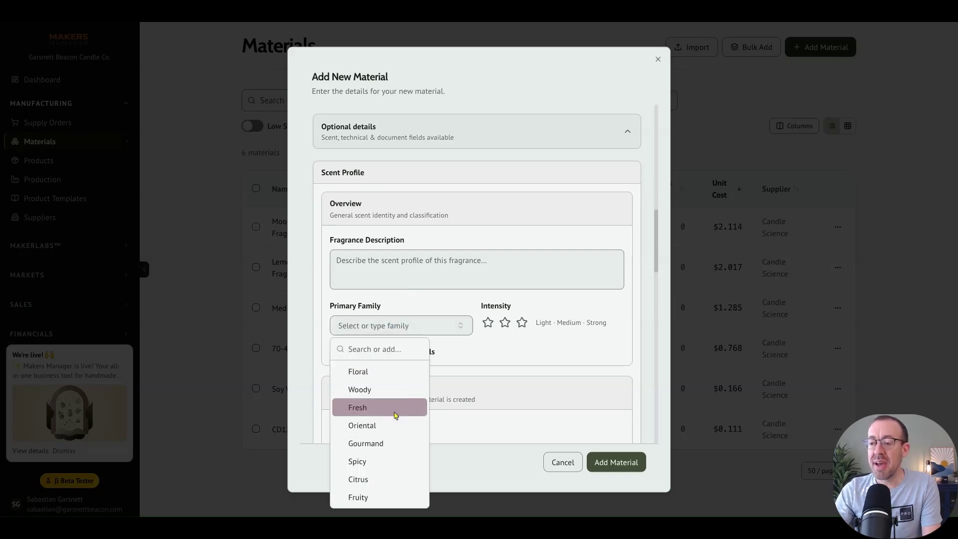
click(458, 361)
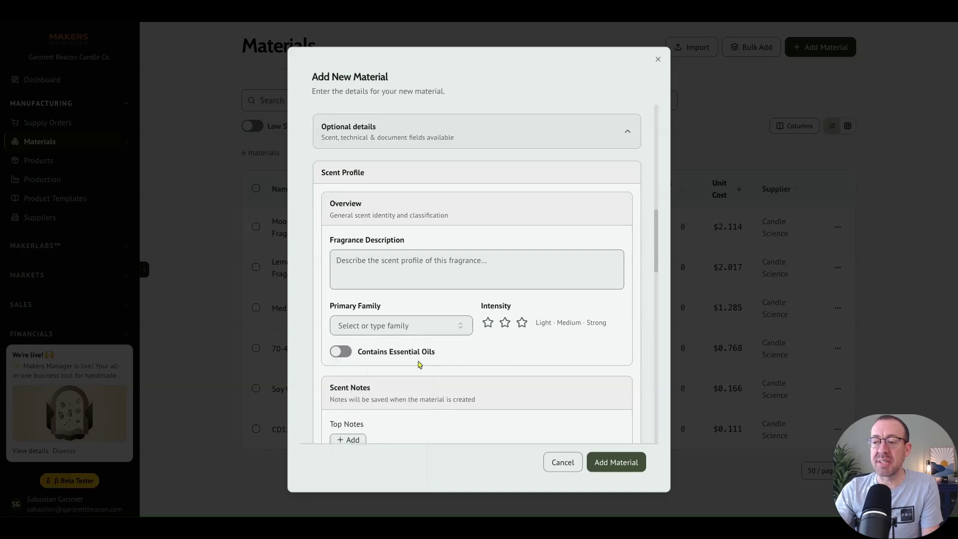
scroll(419, 365, down, 4)
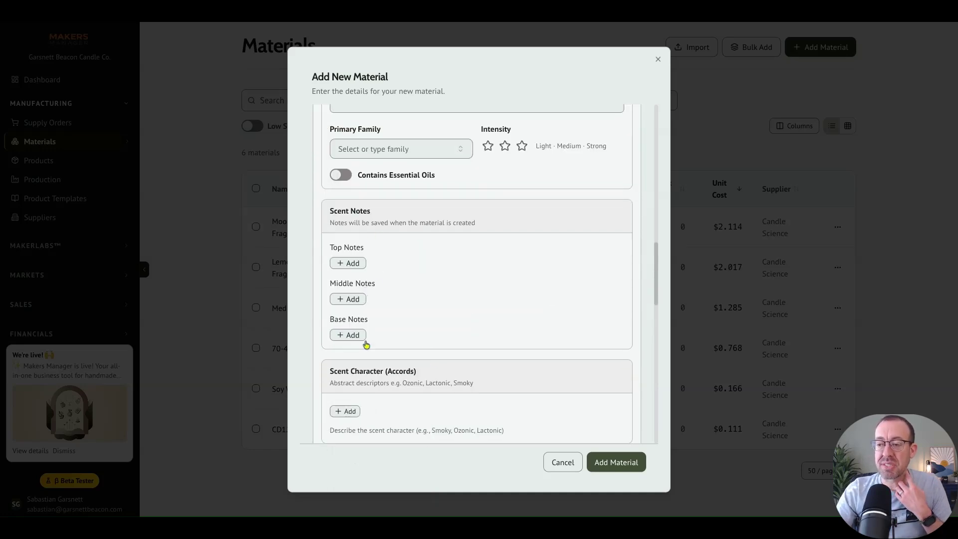
scroll(394, 345, down, 5)
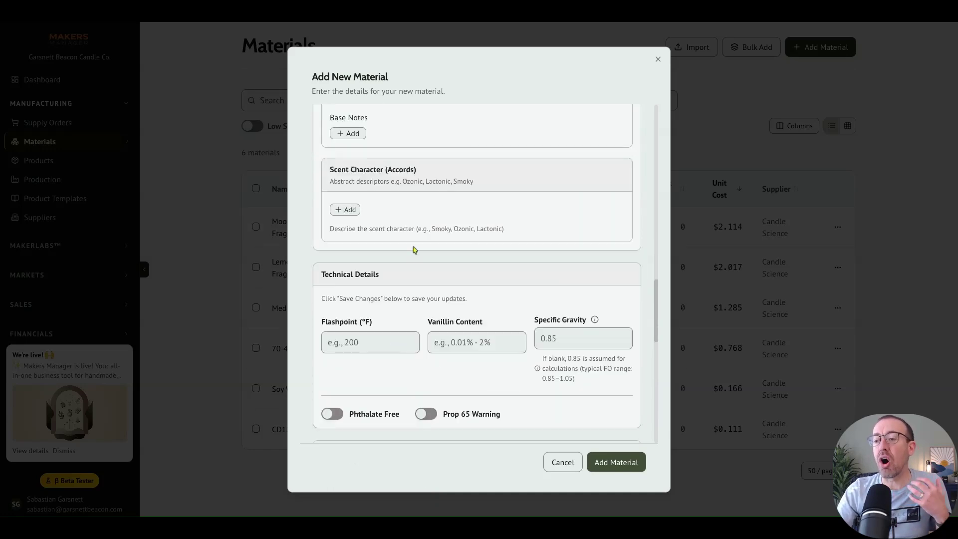
scroll(414, 249, down, 1)
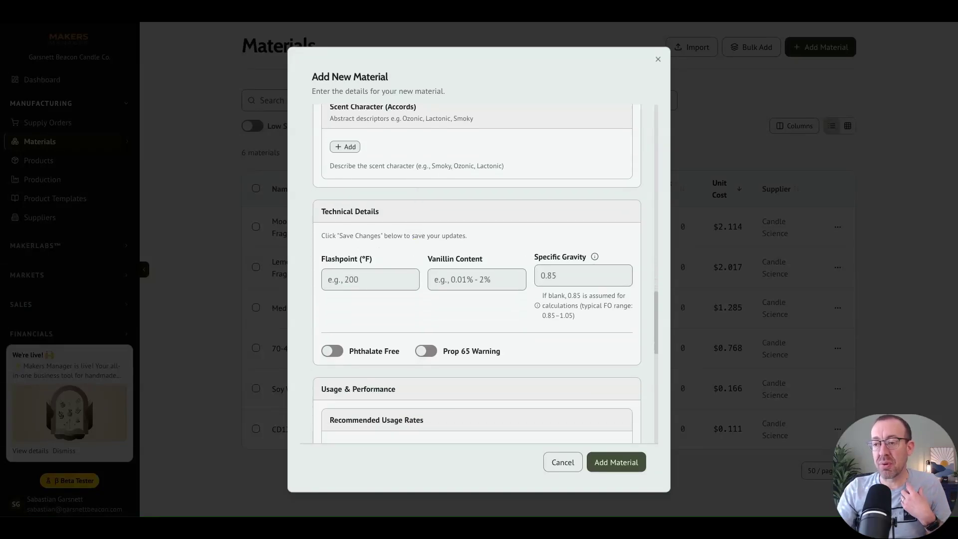
scroll(442, 337, down, 8)
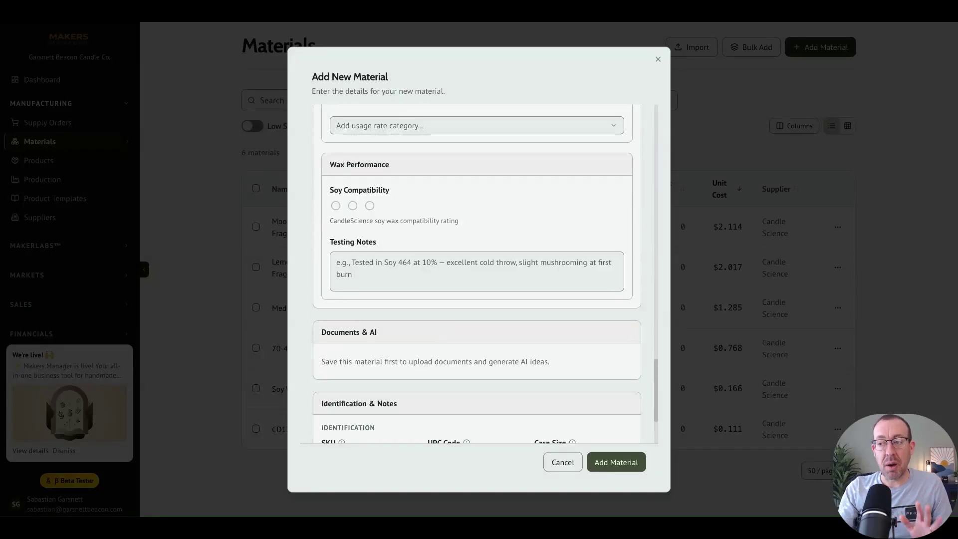
scroll(463, 336, down, 3)
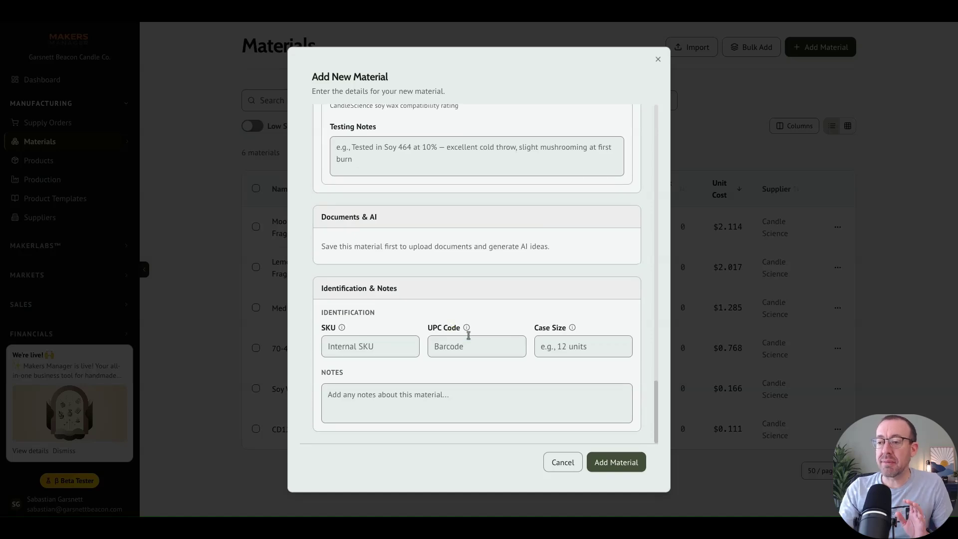
scroll(469, 332, up, 20)
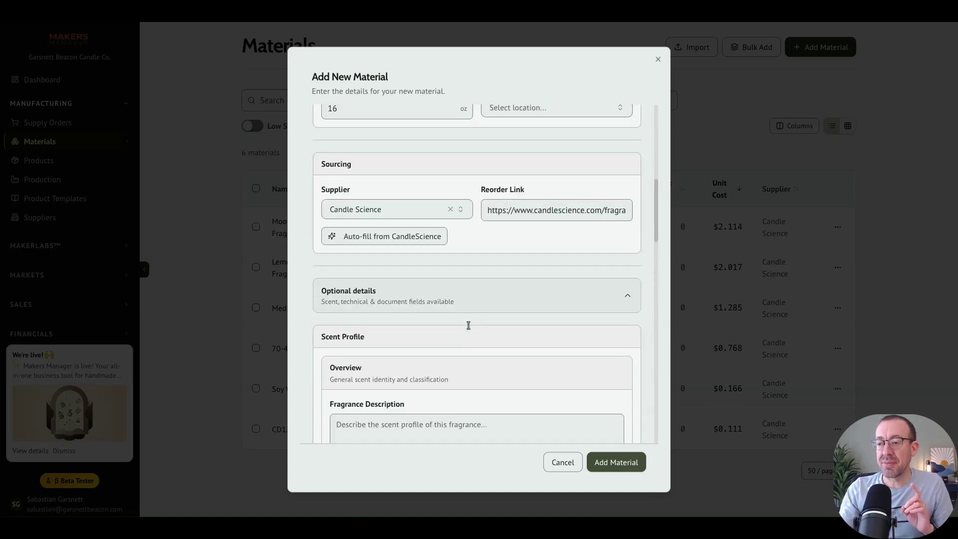
scroll(469, 325, up, 2)
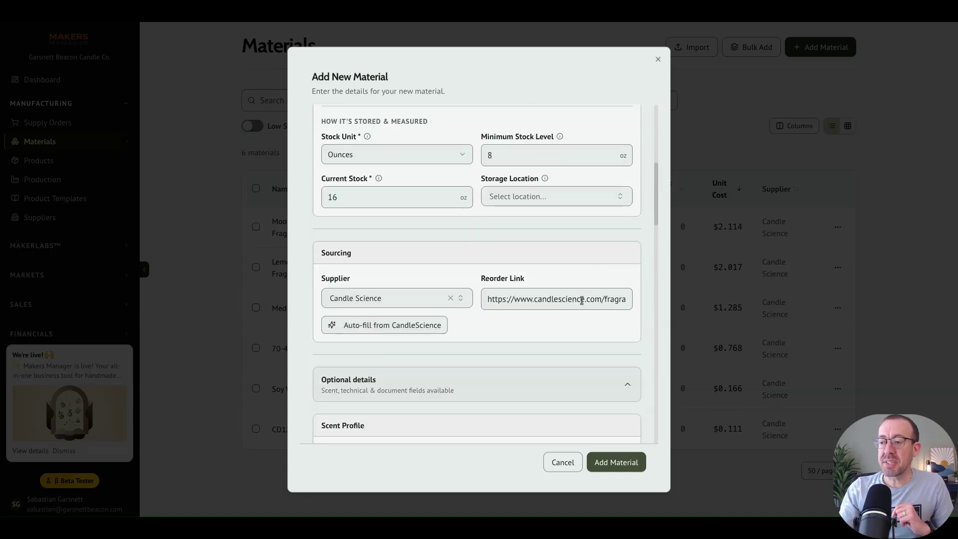
Auto-fill the material's details from CandleScience using the reorder link, then collapse and reopen the optional details
click(393, 330)
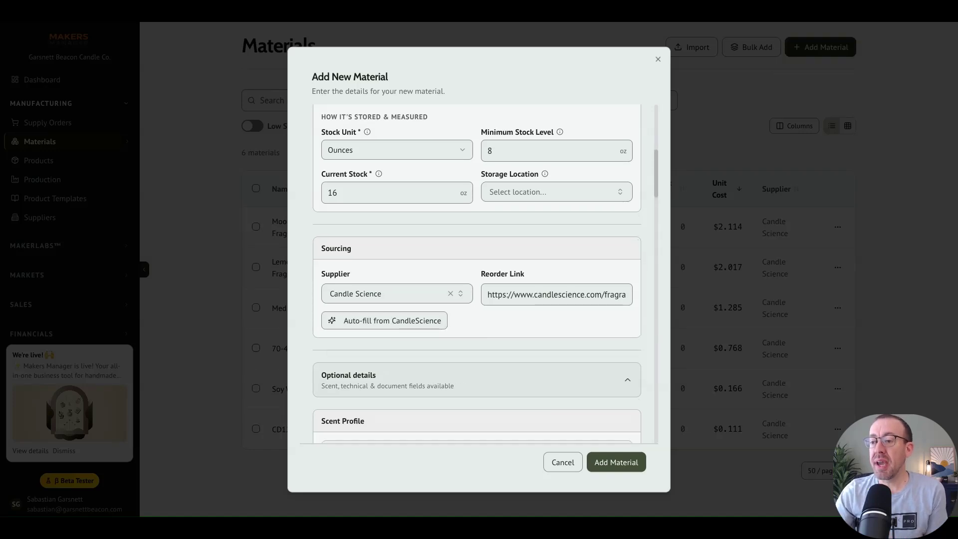
scroll(410, 218, down, 5)
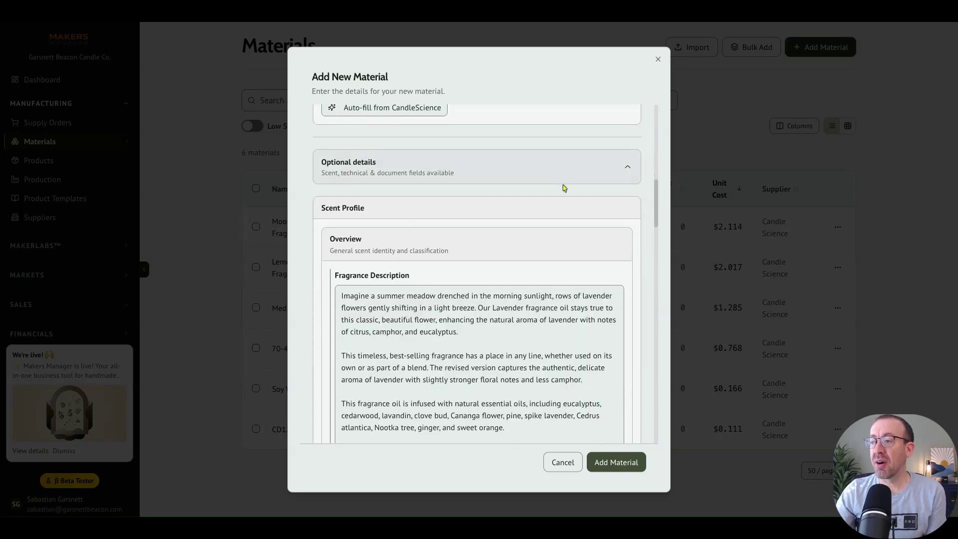
click(579, 173)
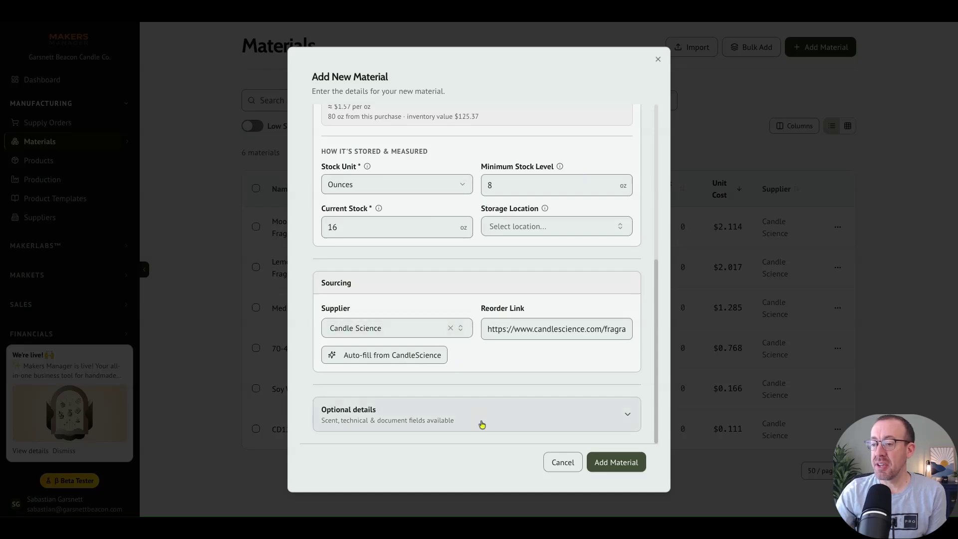
click(481, 422)
Examine the auto-filled fragrance description, scent notes, technical details, recommended usage rates, wax and soap performance, and identification fields
scroll(352, 190, down, 3)
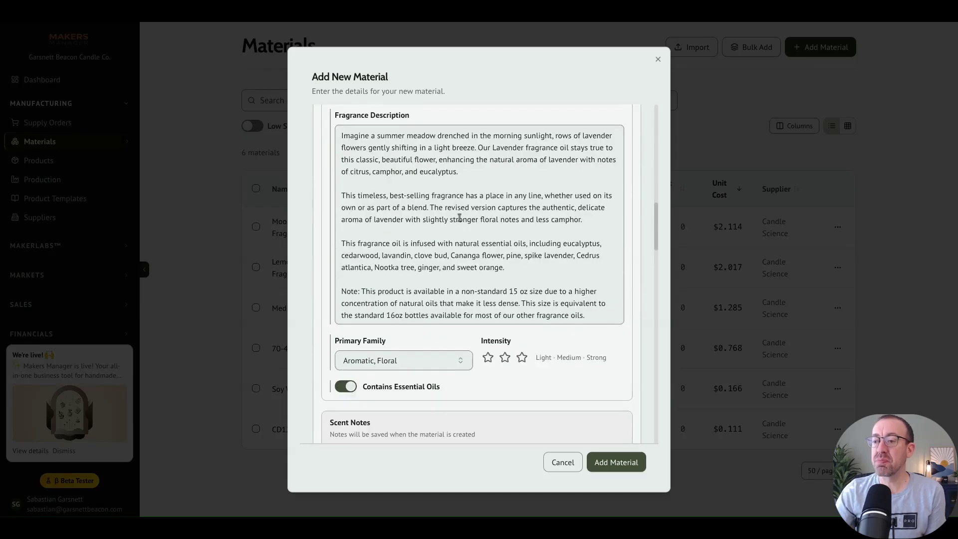
scroll(427, 228, down, 1)
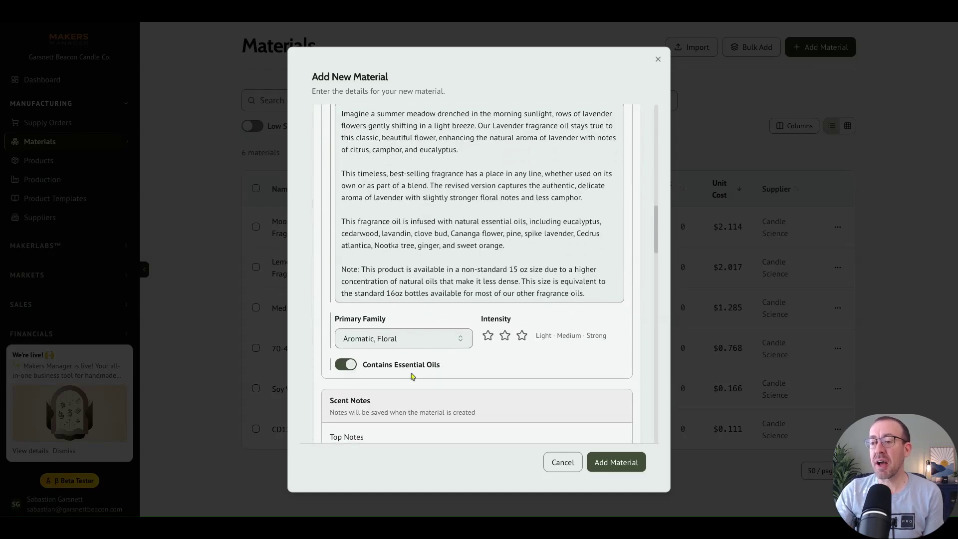
scroll(374, 226, down, 3)
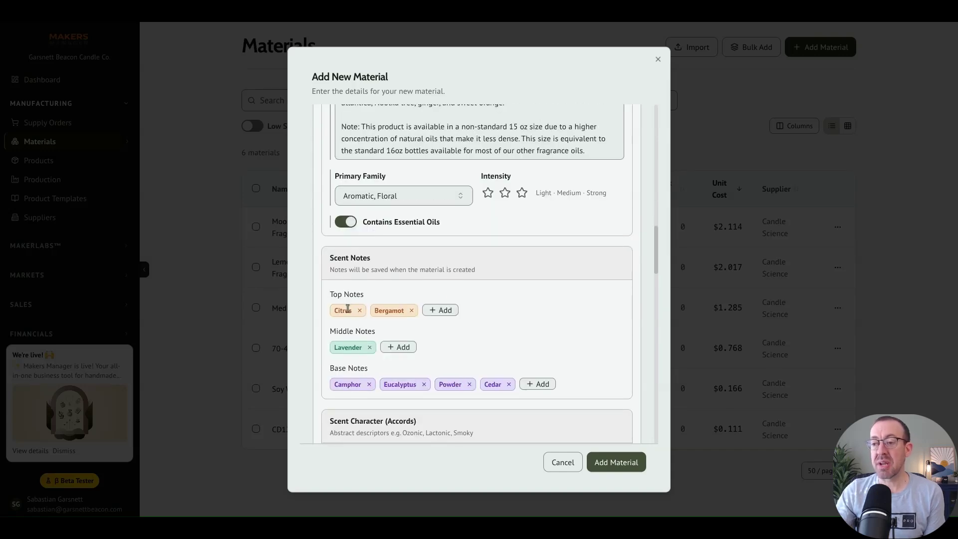
scroll(407, 354, down, 4)
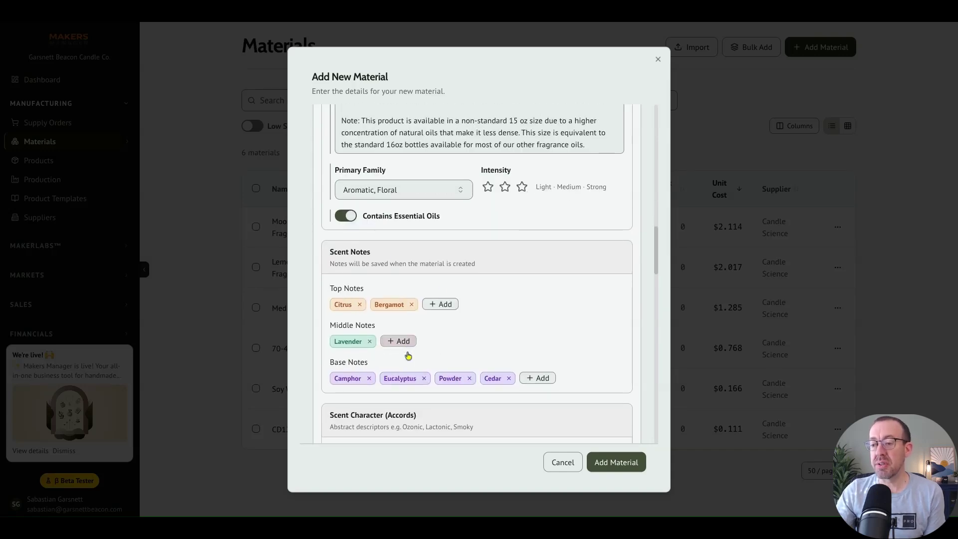
scroll(441, 313, down, 1)
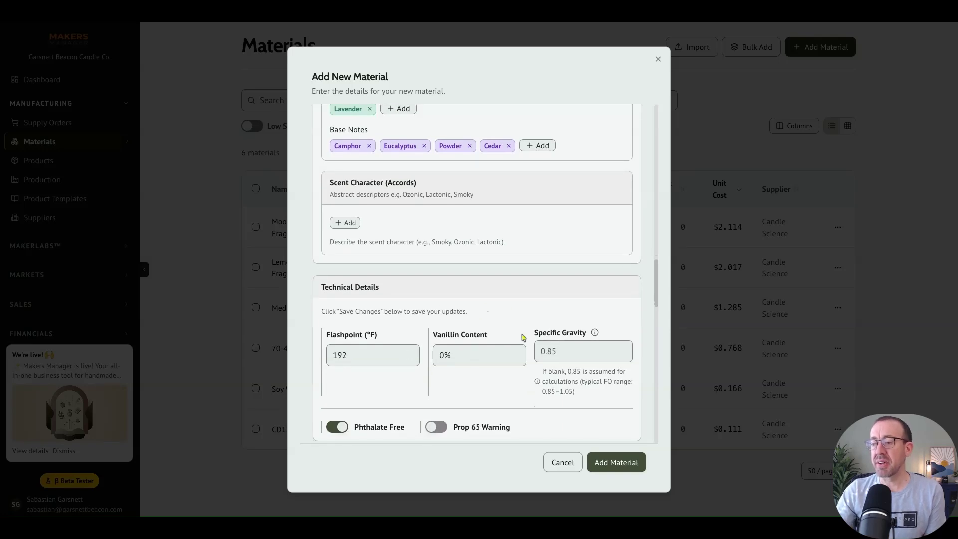
scroll(523, 338, down, 1)
scroll(517, 326, down, 2)
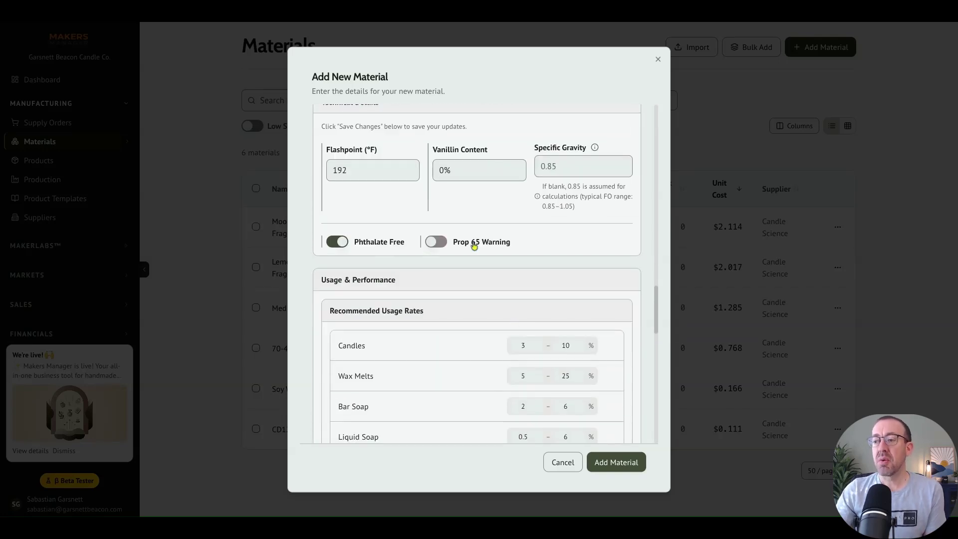
scroll(474, 245, down, 3)
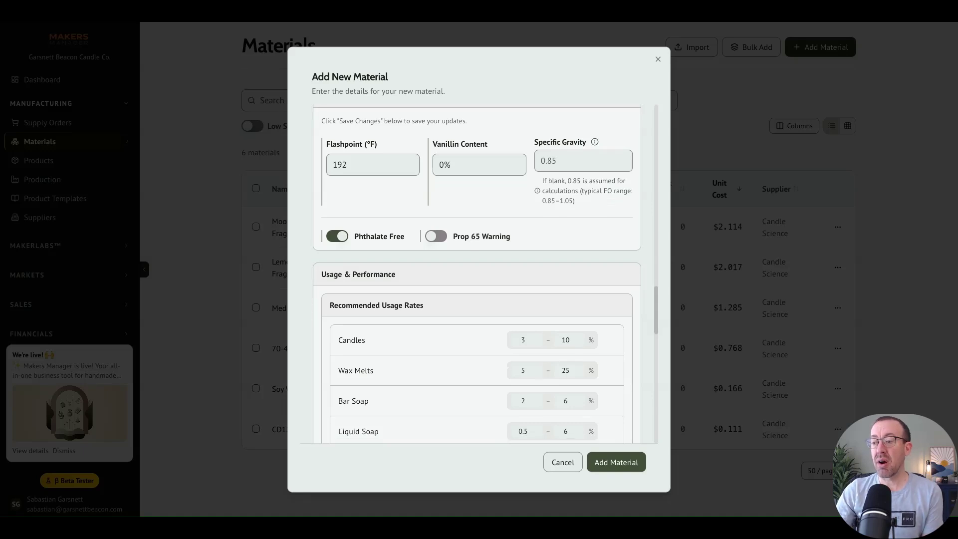
scroll(476, 274, up, 2)
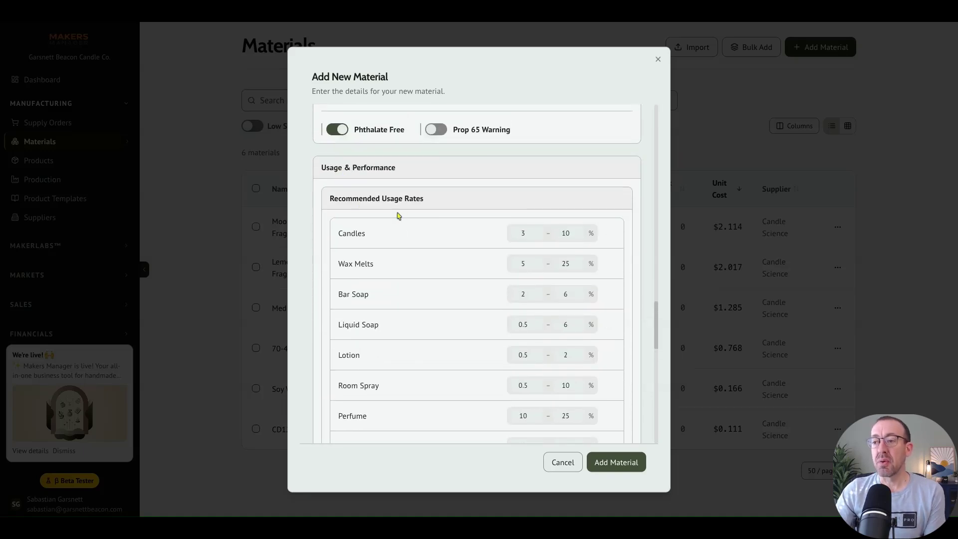
scroll(435, 222, down, 1)
scroll(481, 267, down, 1)
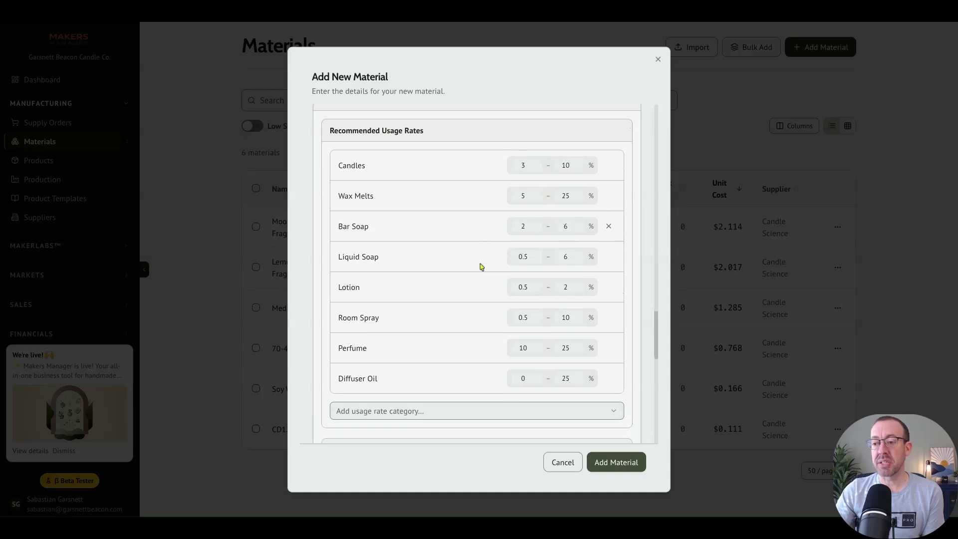
scroll(475, 252, down, 2)
scroll(474, 255, down, 3)
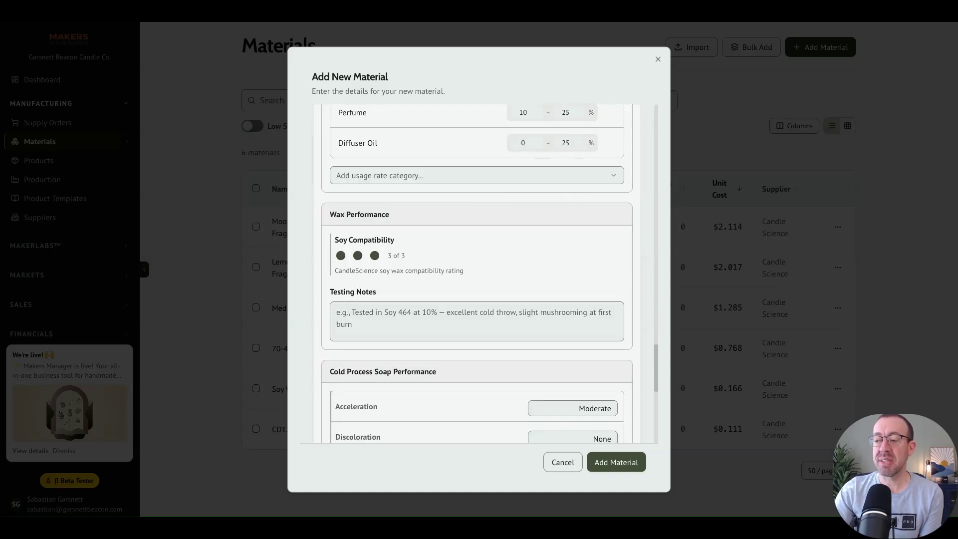
scroll(477, 274, down, 2)
scroll(477, 274, down, 5)
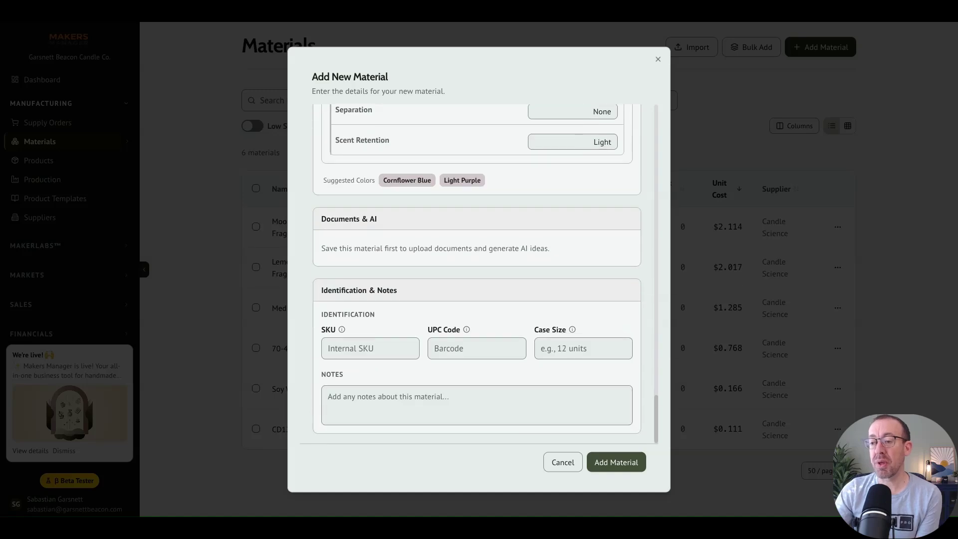
Save the completed Lavender Fragrance Oil entry as a new material
scroll(477, 274, down, 1)
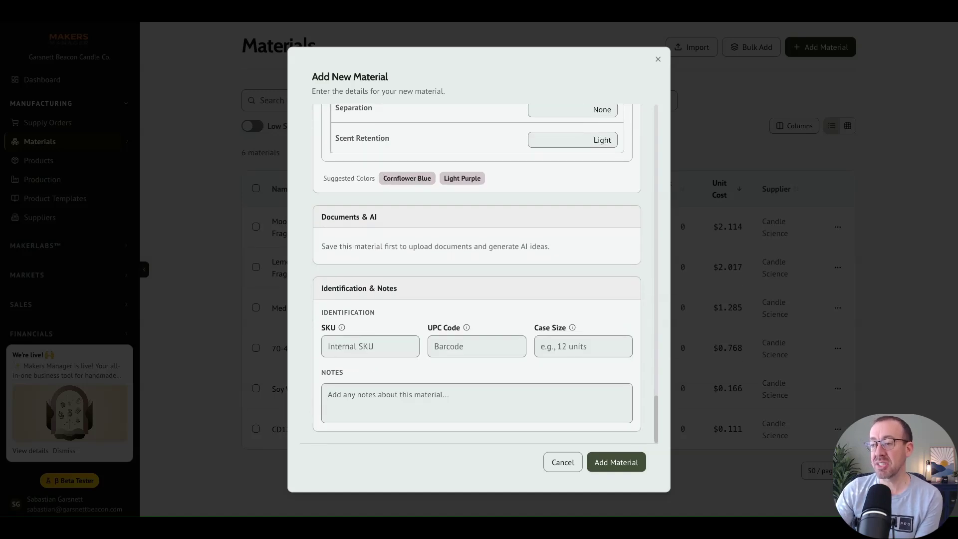
click(628, 469)
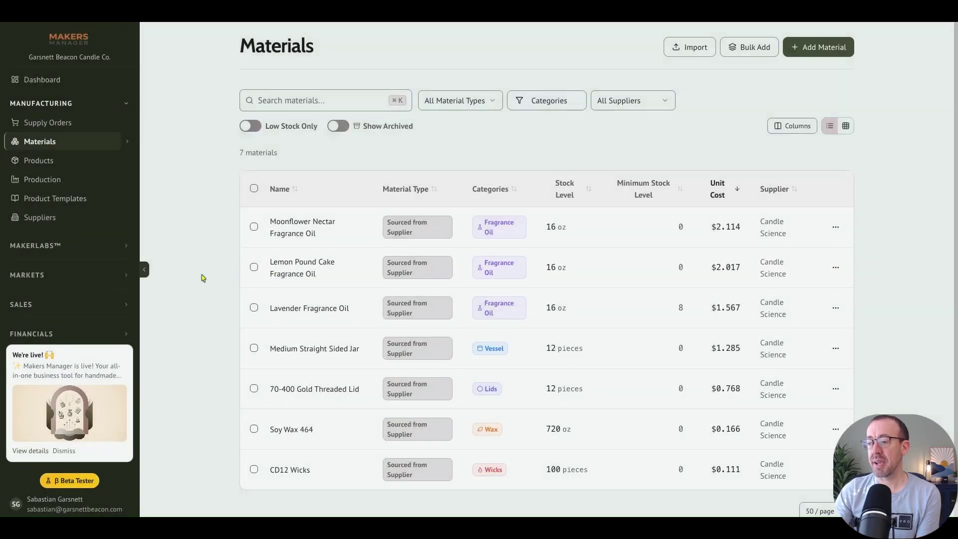
Set the minimum stock level of Moonflower Nectar Fragrance Oil to 8 oz, save it and return to the materials list
scroll(203, 278, down, 1)
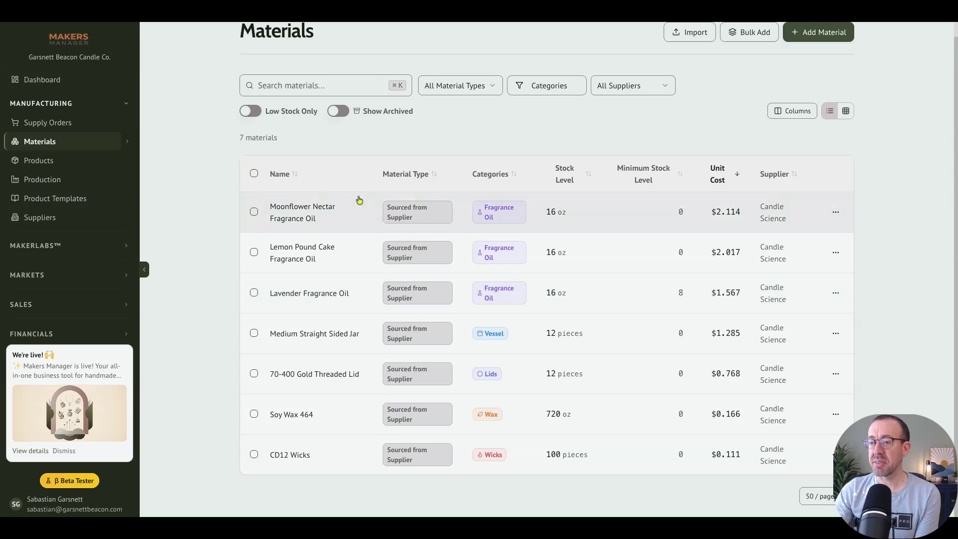
click(318, 212)
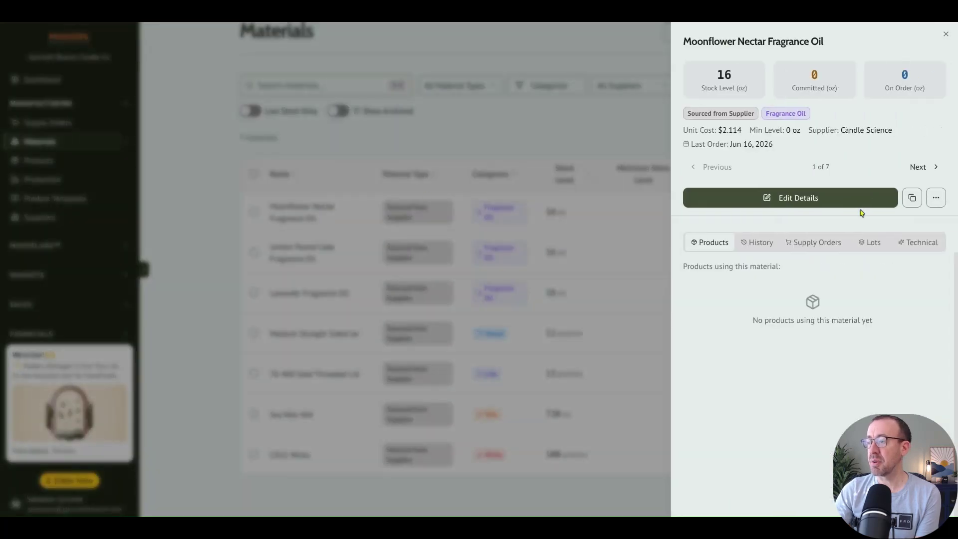
click(813, 202)
scroll(512, 268, down, 2)
scroll(511, 268, down, 3)
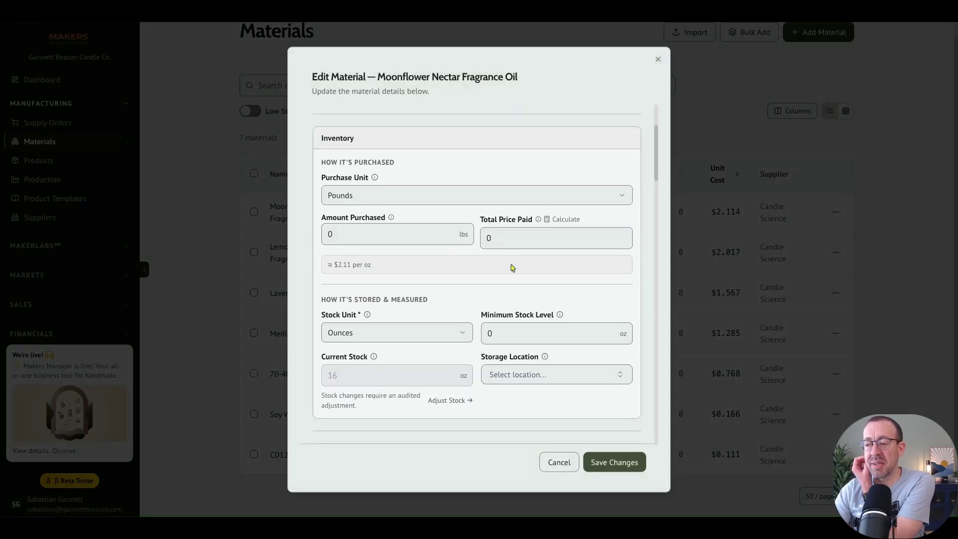
click(535, 275)
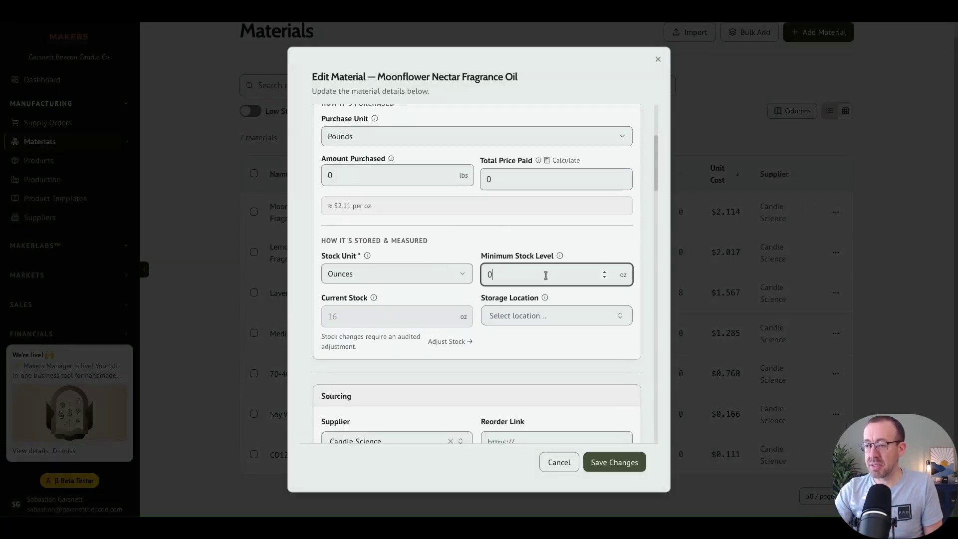
text(8)
click(614, 461)
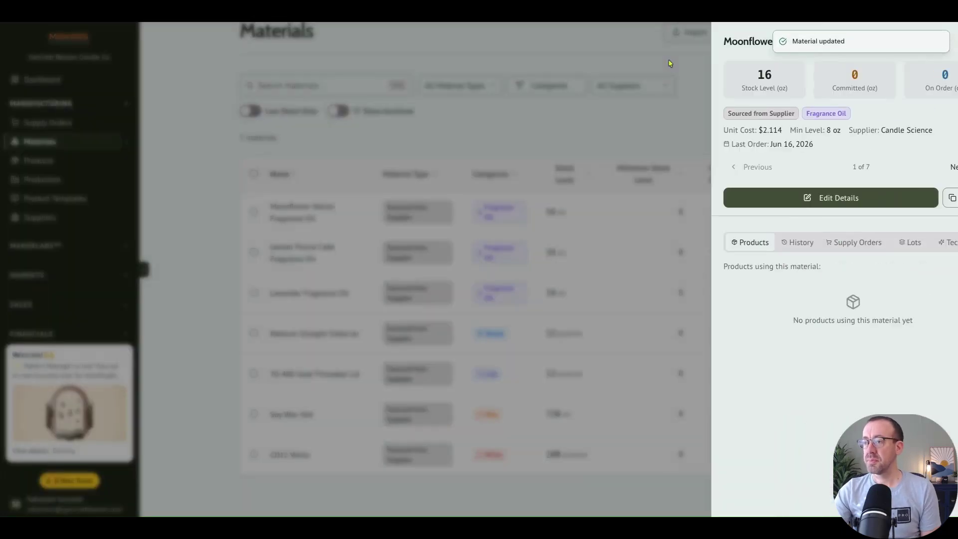
click(596, 142)
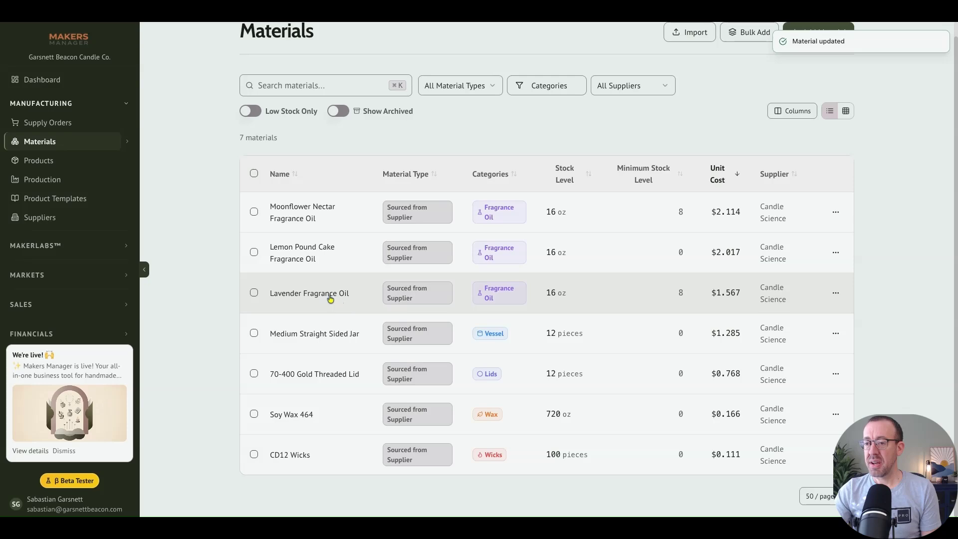
Set the minimum stock level of Lemon Pound Cake Fragrance Oil to 8 oz, save it and return to the materials list
click(312, 255)
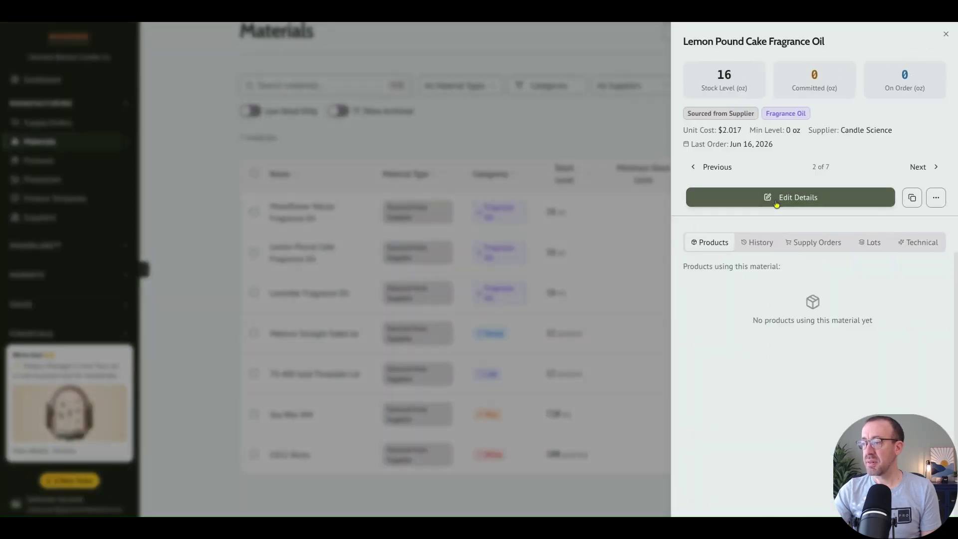
click(772, 204)
scroll(494, 334, down, 1)
scroll(494, 335, down, 2)
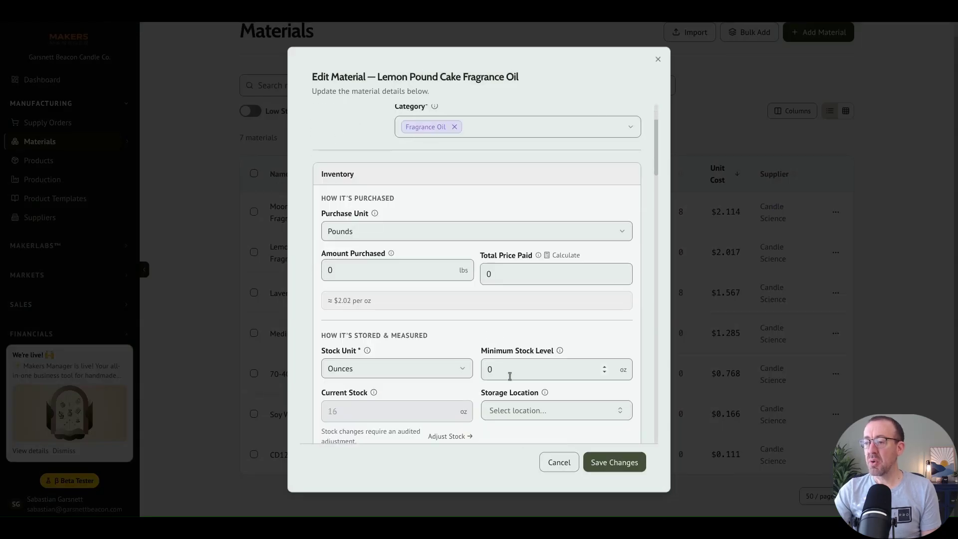
click(510, 369)
text(8)
click(613, 469)
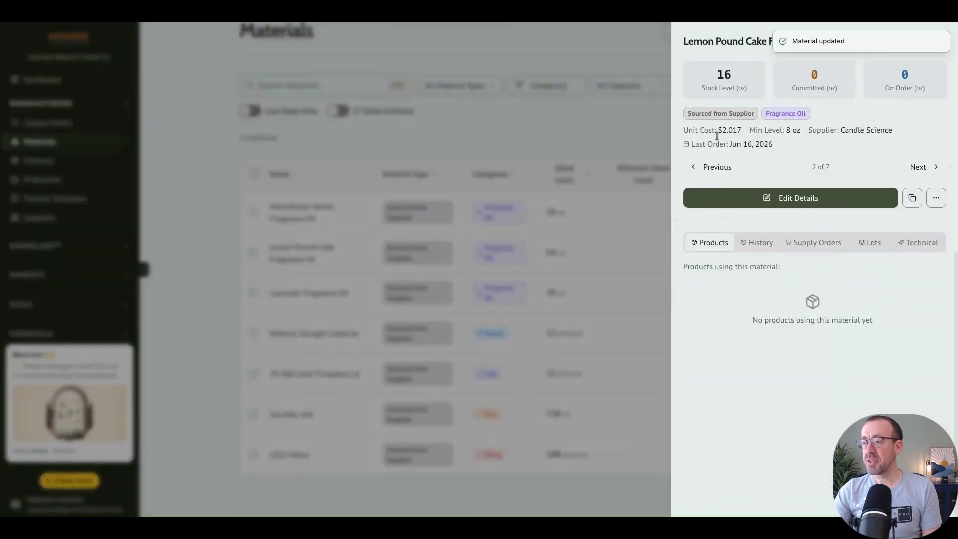
click(624, 277)
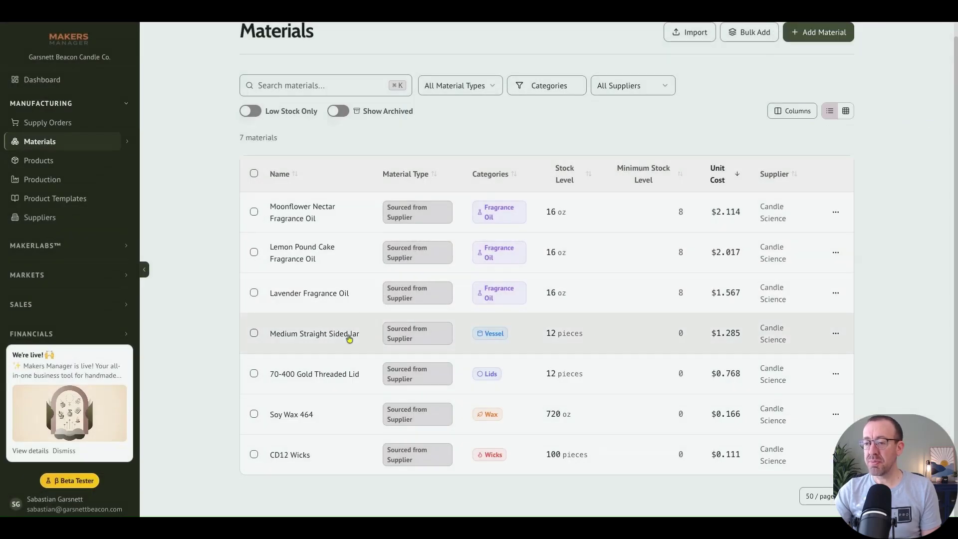
Set the minimum stock level of the Medium Straight Sided Jar to 12 pieces, save it and close its details
click(345, 336)
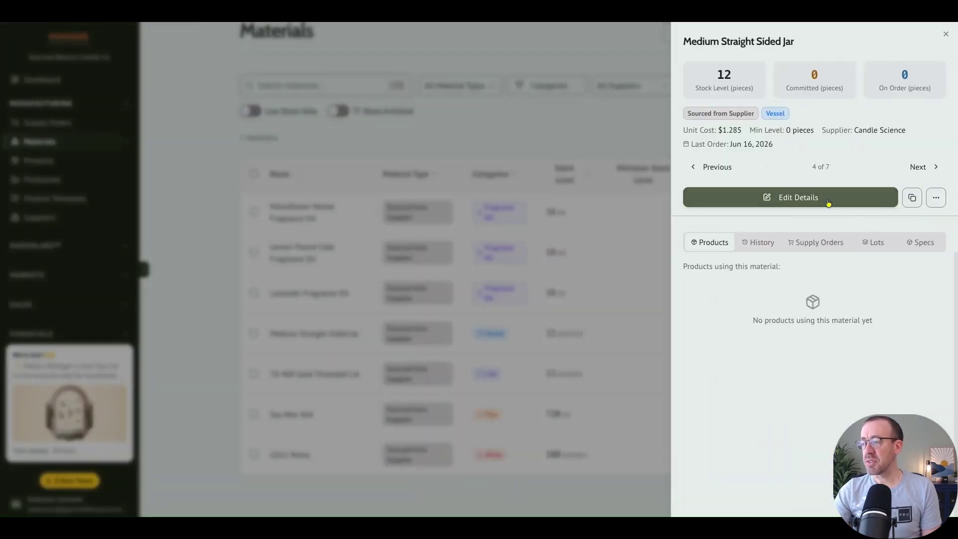
click(829, 203)
scroll(528, 363, down, 2)
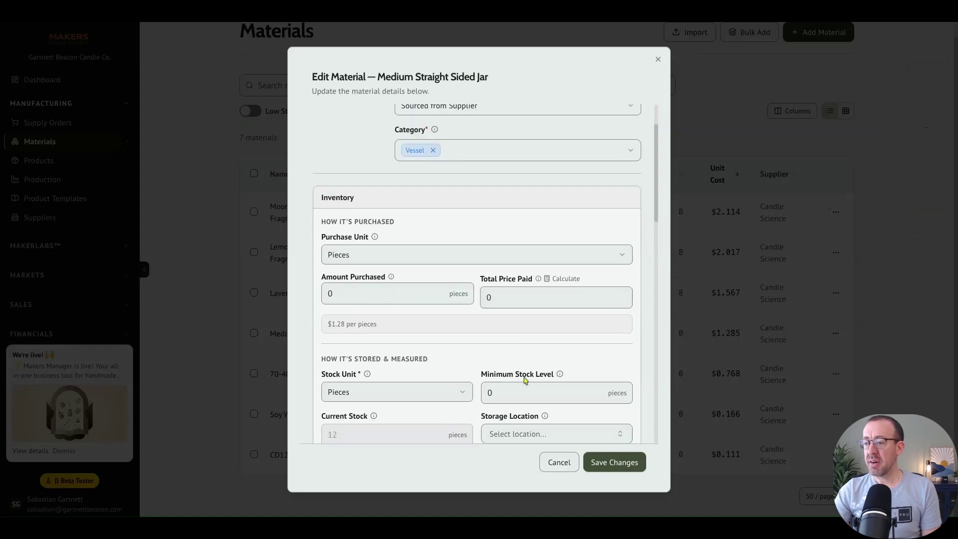
click(515, 394)
text(12)
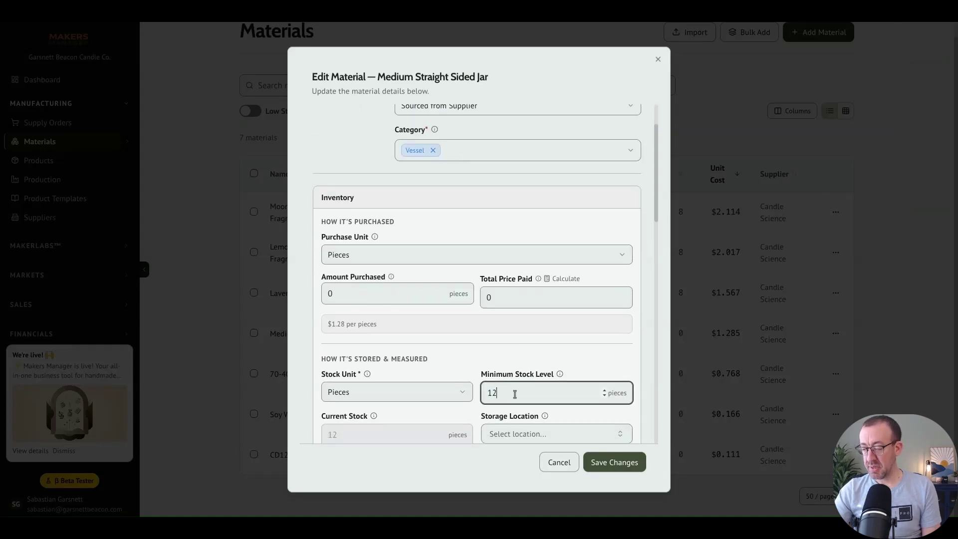
click(619, 463)
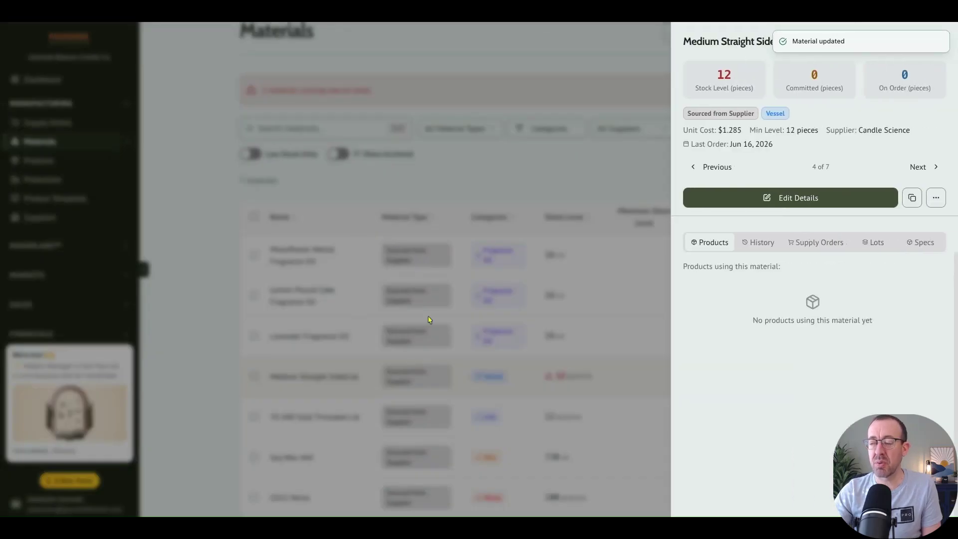
click(501, 176)
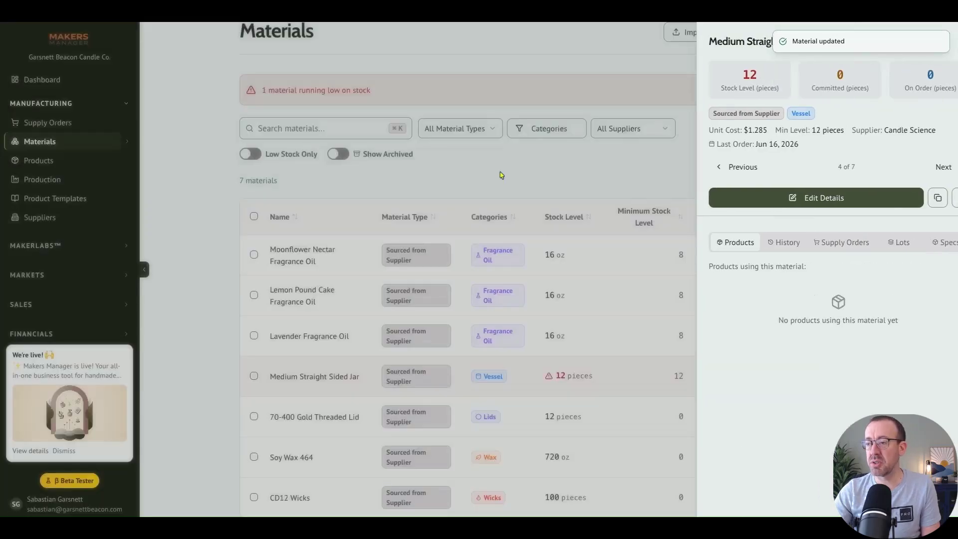
Set the minimum stock level of the 70-400 Gold Threaded Lid to 12 pieces, save it and close its details
scroll(549, 349, down, 1)
click(571, 376)
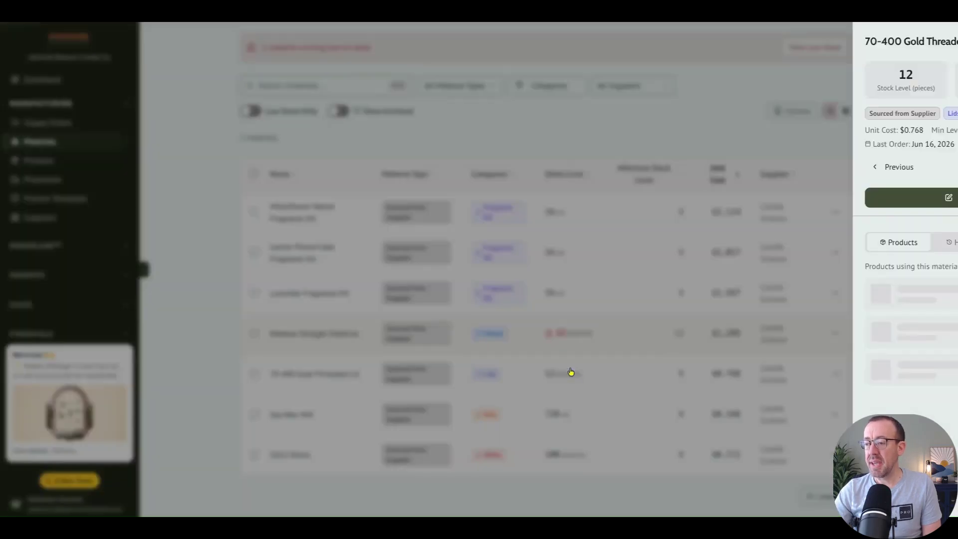
click(757, 200)
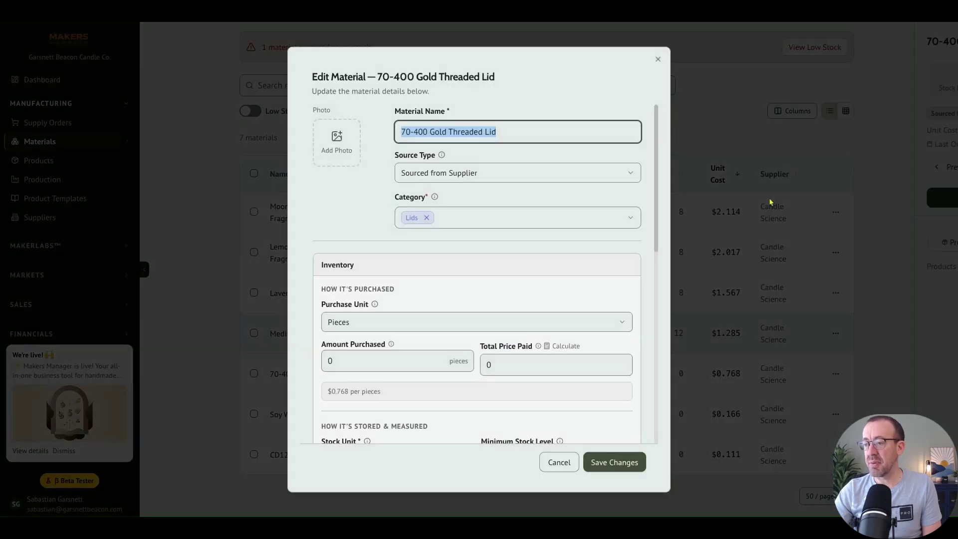
click(533, 365)
scroll(512, 302, down, 5)
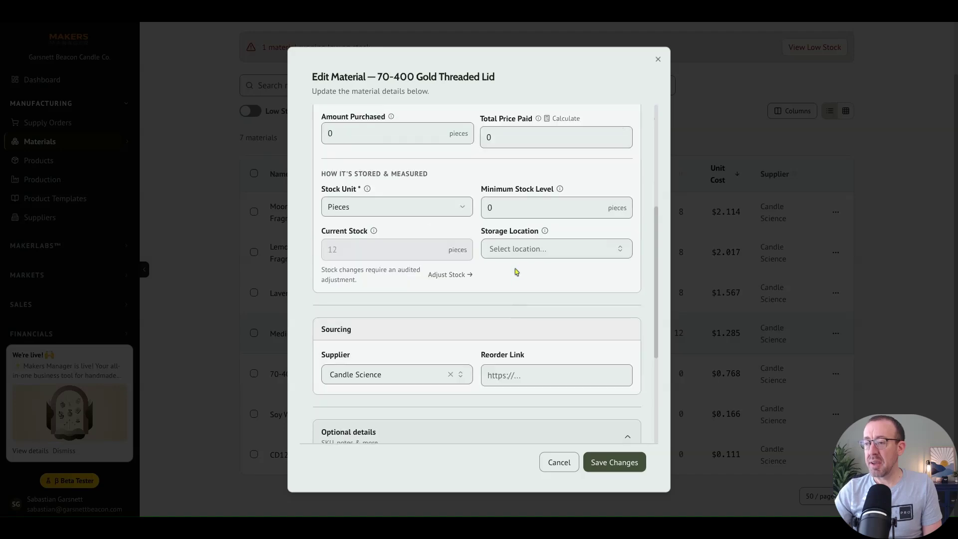
click(506, 206)
text(12)
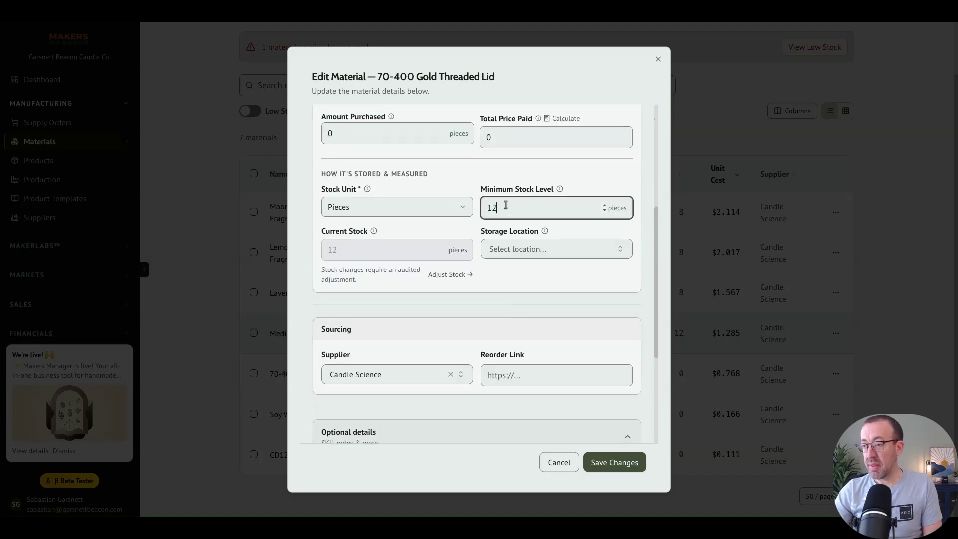
click(612, 462)
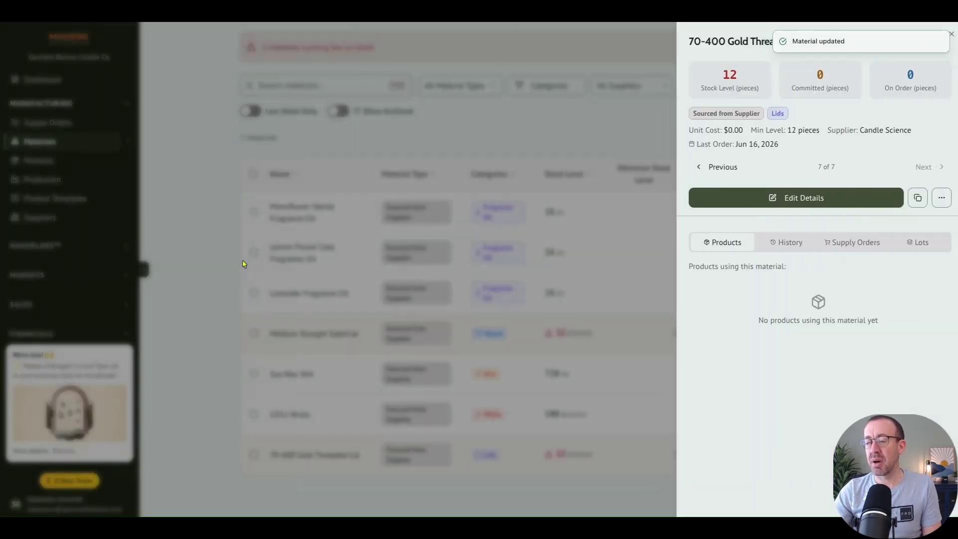
click(244, 264)
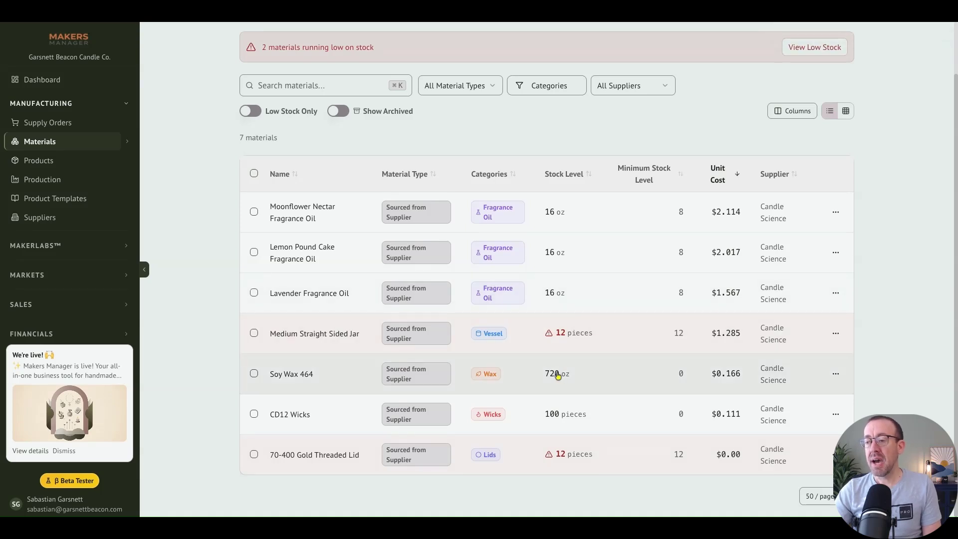
Set the minimum stock level of Soy Wax 464 to 100 oz, save it and close its details
click(562, 375)
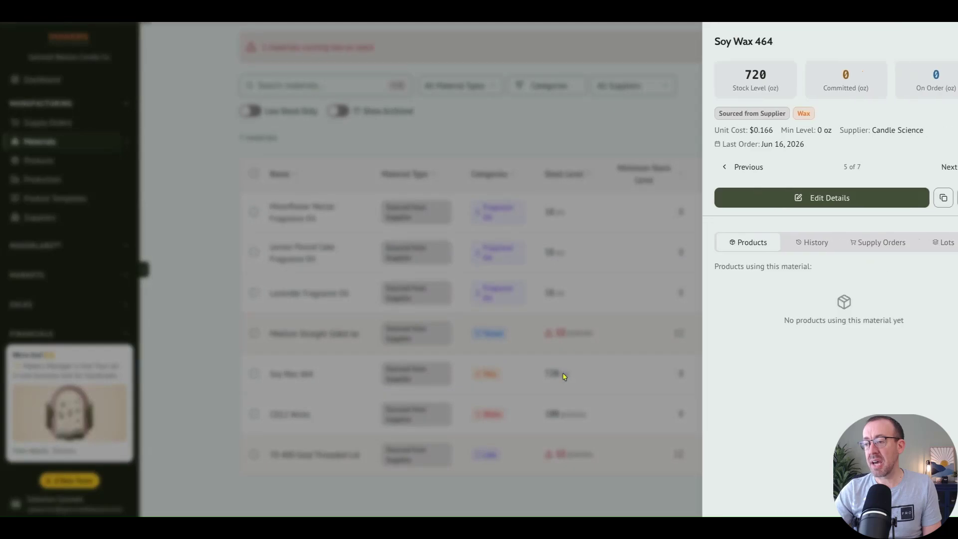
click(777, 199)
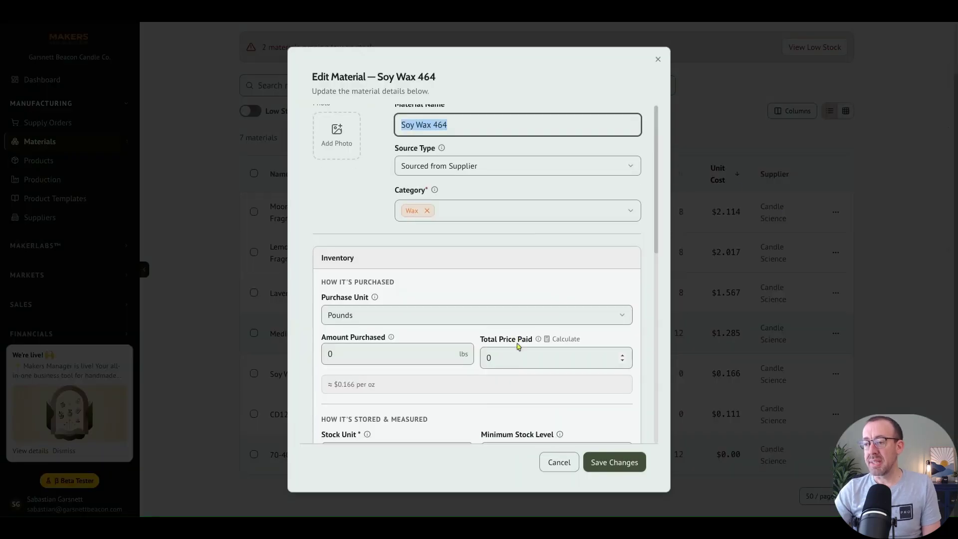
scroll(519, 350, down, 2)
click(527, 376)
text(100)
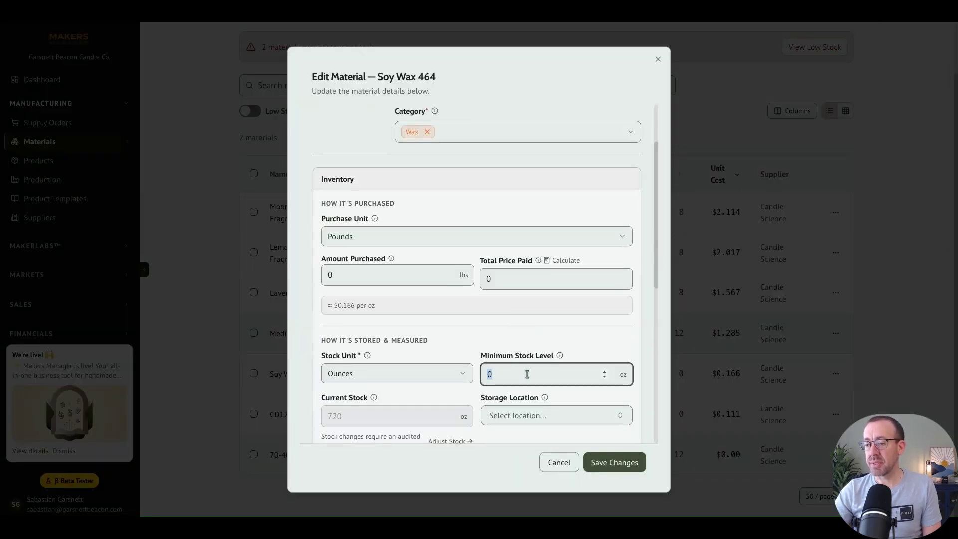
click(610, 464)
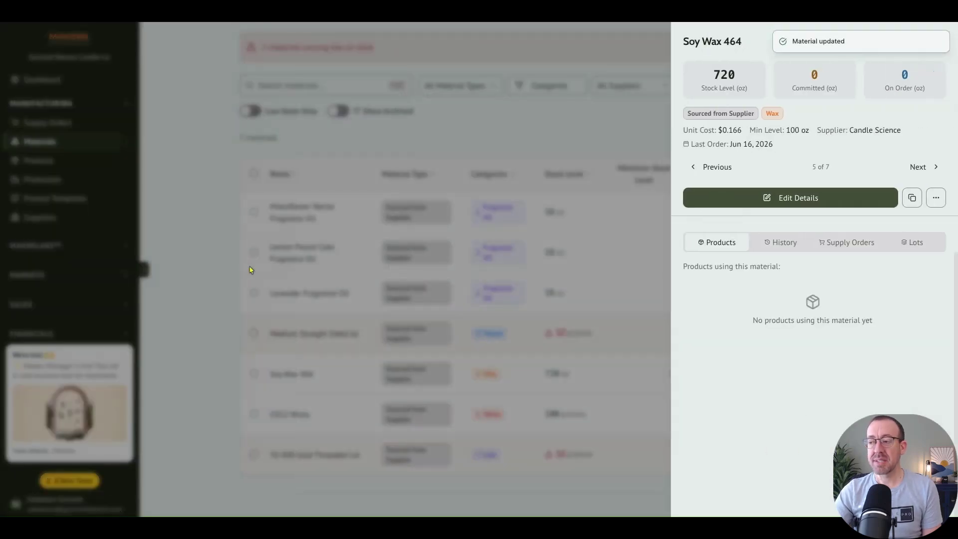
click(251, 270)
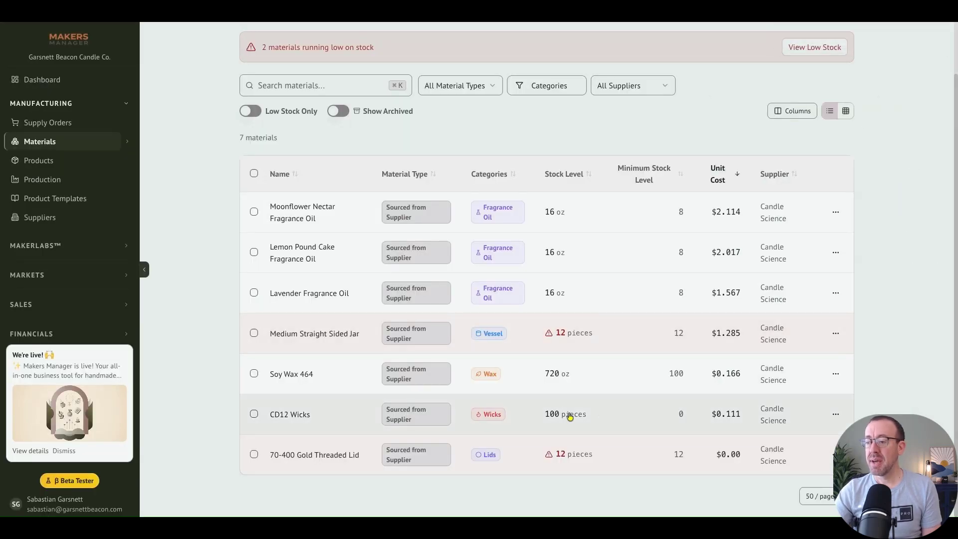
Set the minimum stock level of CD12 Wicks to 12 pieces, save it and close its details
click(580, 412)
click(791, 197)
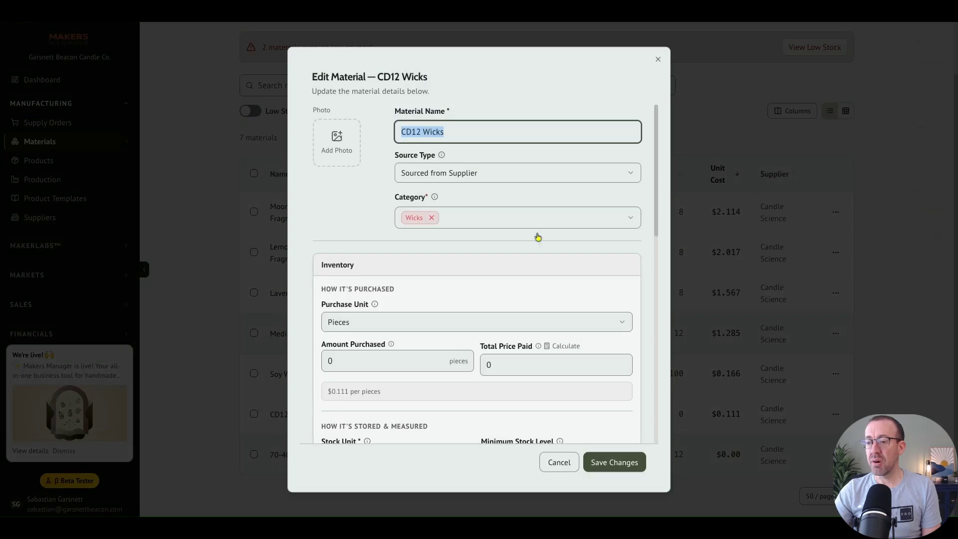
scroll(424, 378, down, 2)
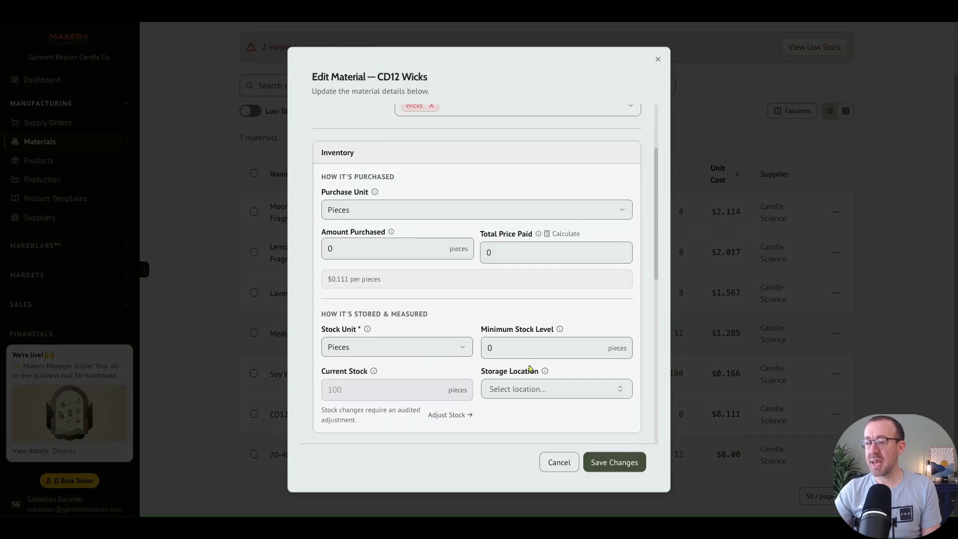
click(532, 350)
text(12)
click(613, 463)
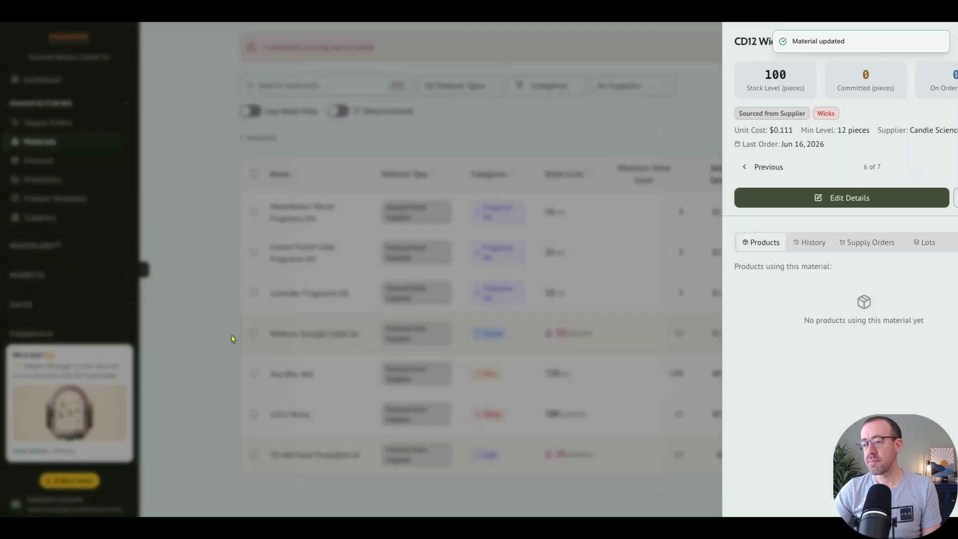
click(235, 335)
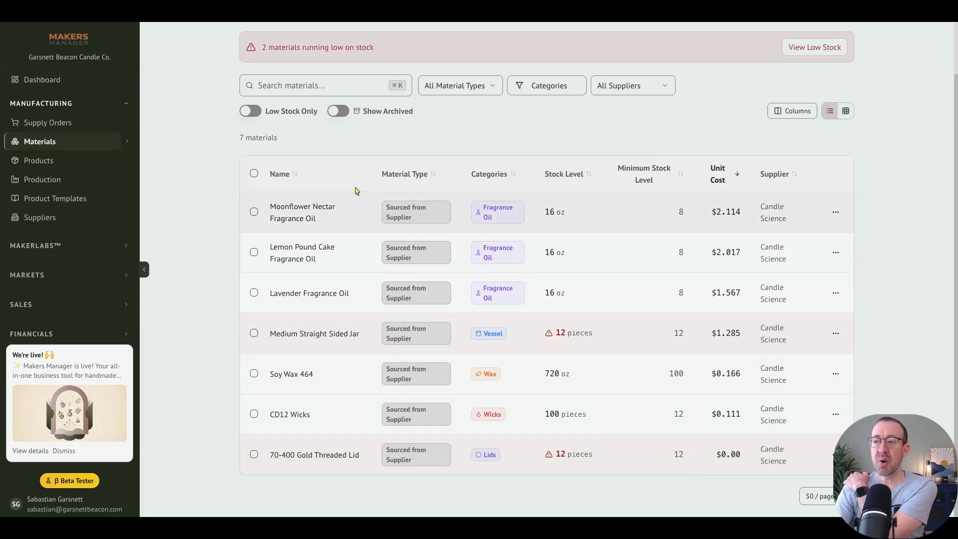
Filter the materials list to low-stock items only, review them, and restore the full list
scroll(210, 253, up, 2)
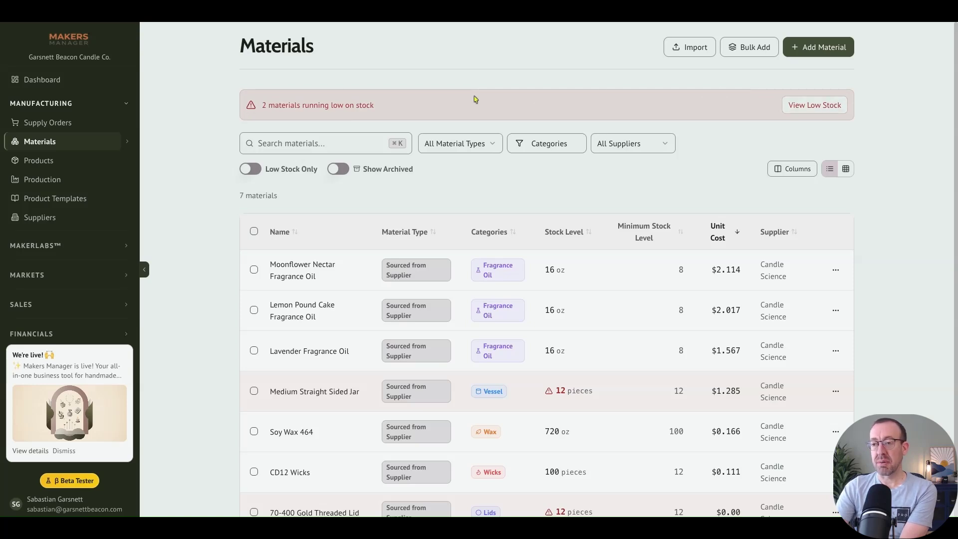
click(249, 170)
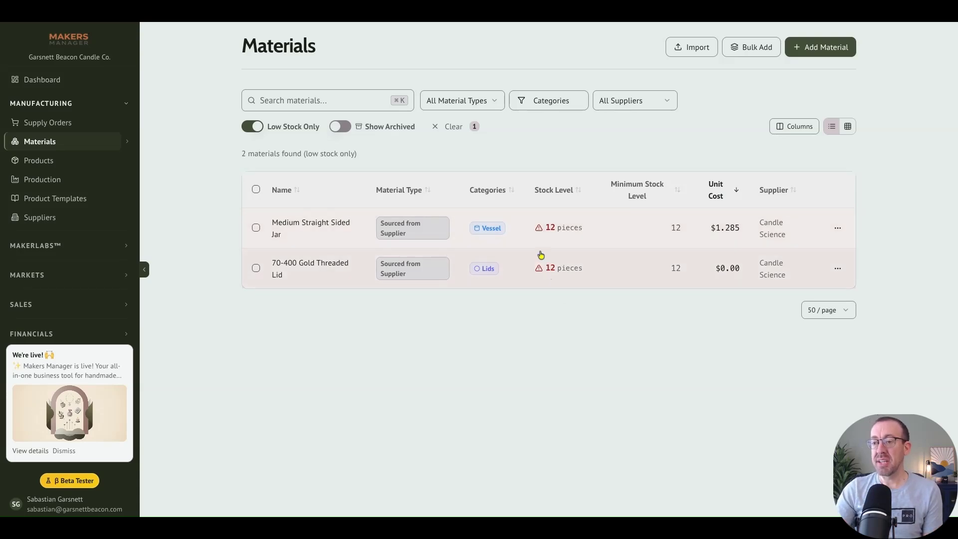
click(259, 128)
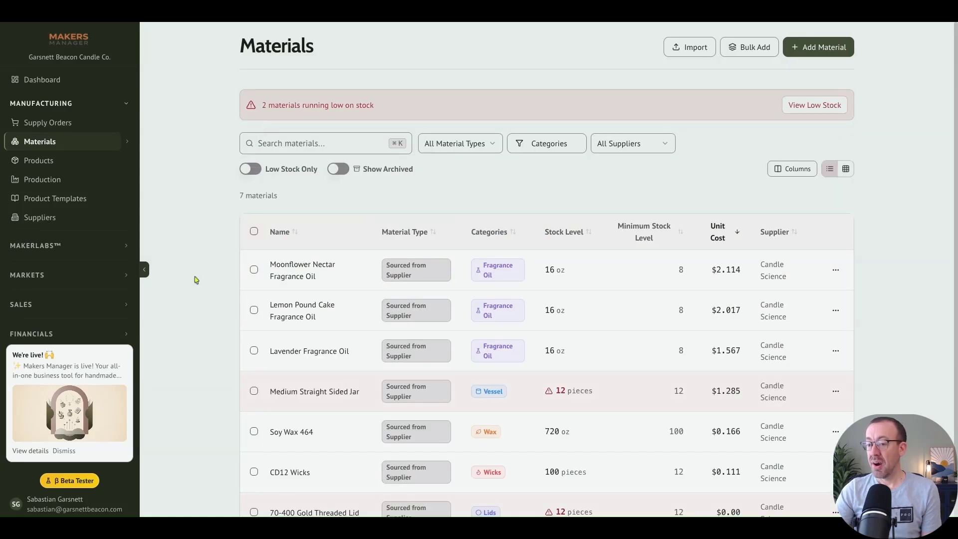
scroll(197, 280, down, 1)
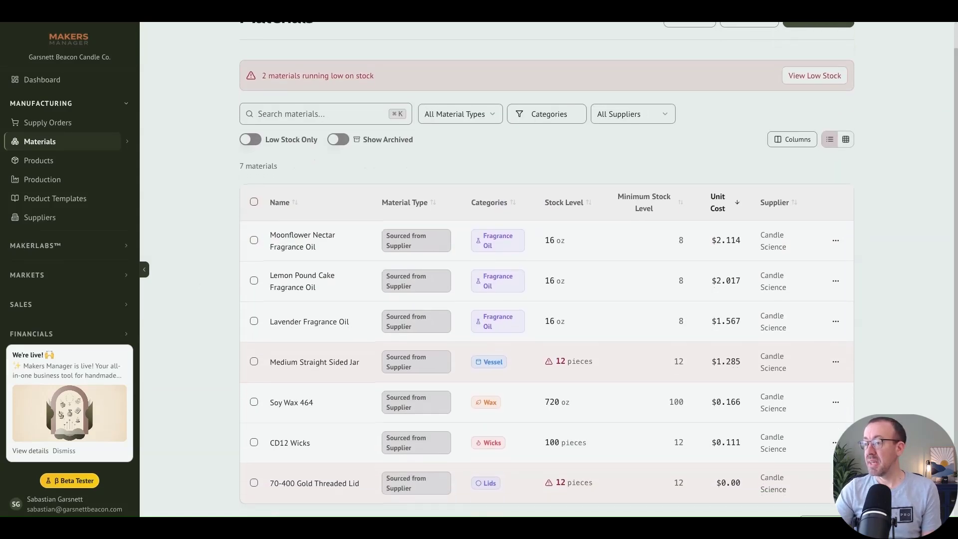
scroll(585, 160, up, 1)
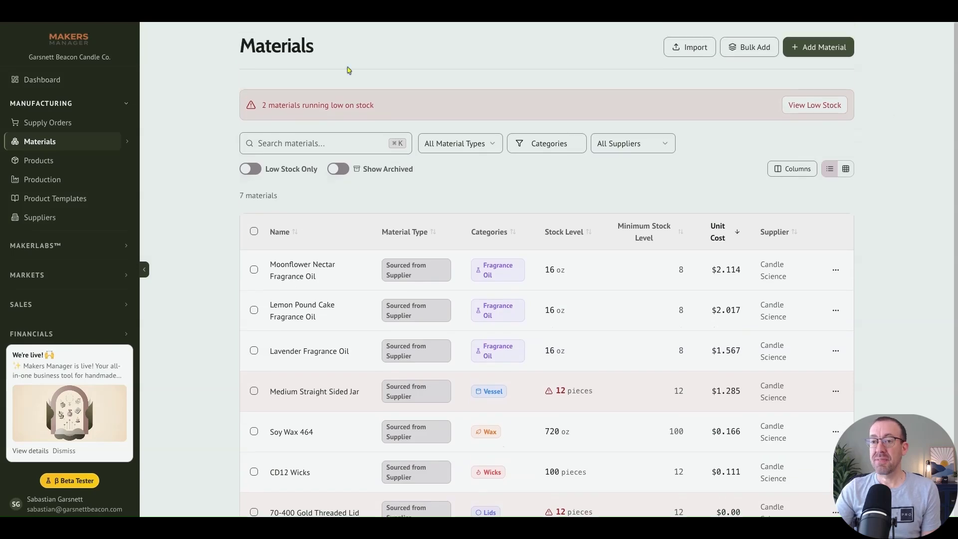
triple_click(179, 206)
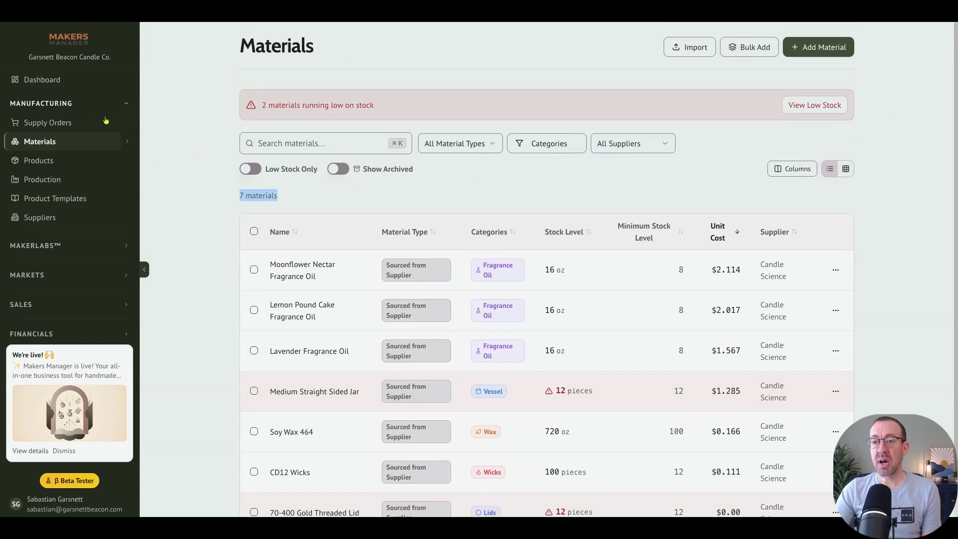
Check the low materials stock on the dashboard, open its full listing and show only low-stock materials
click(49, 81)
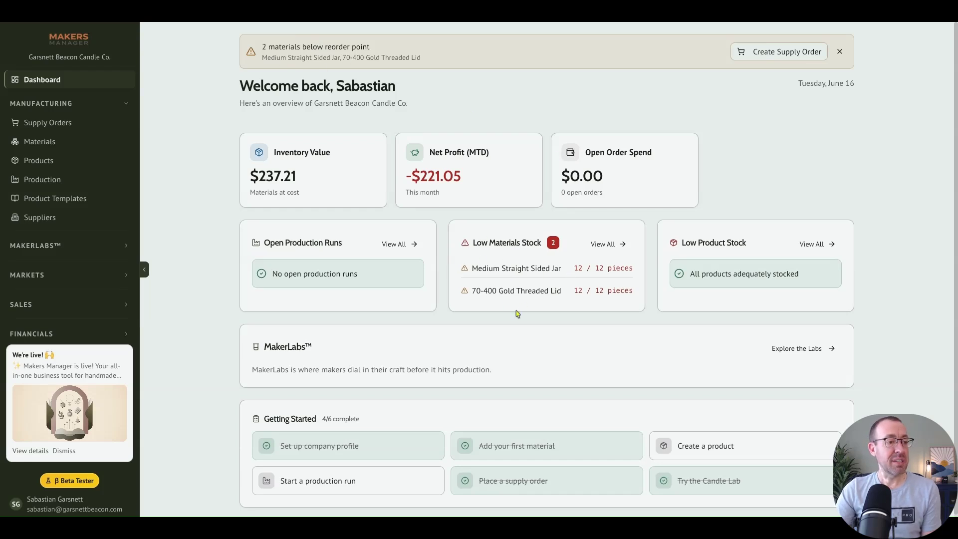
click(606, 244)
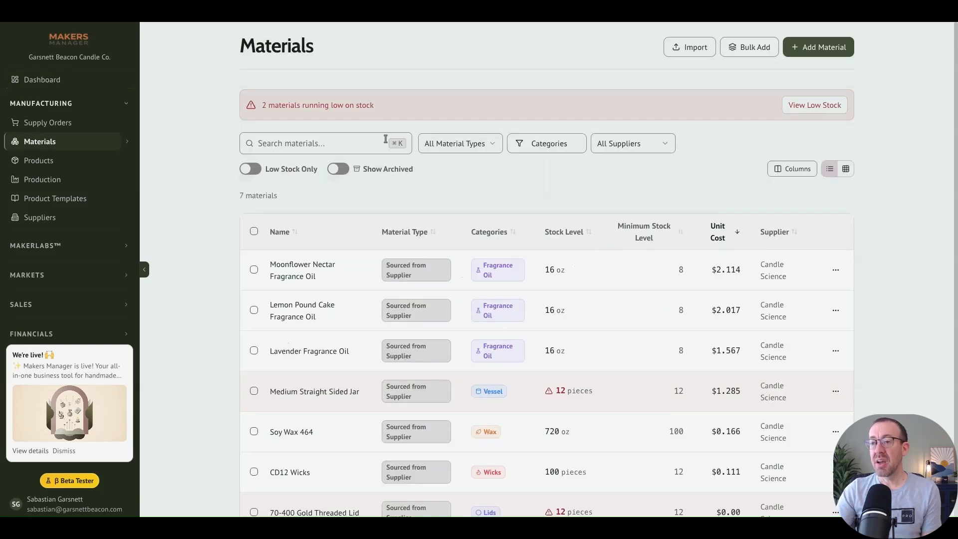
click(248, 169)
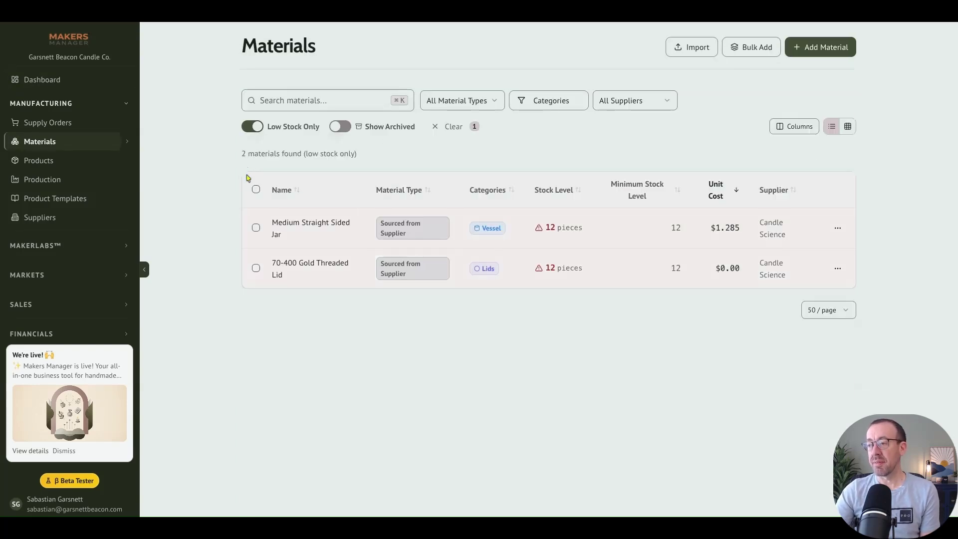